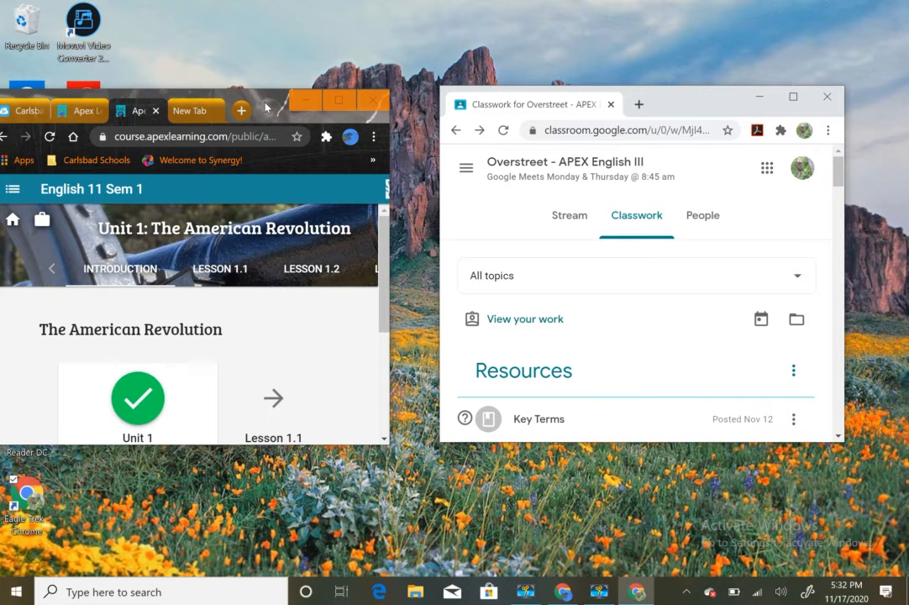
Step: Detach the empty new tab from the Apex Learning window and close it
mouse_move(265, 107)
mouse_down()
mouse_move(303, 98)
mouse_move(390, 3)
mouse_move(258, 62)
mouse_move(365, 178)
mouse_move(261, 108)
mouse_up()
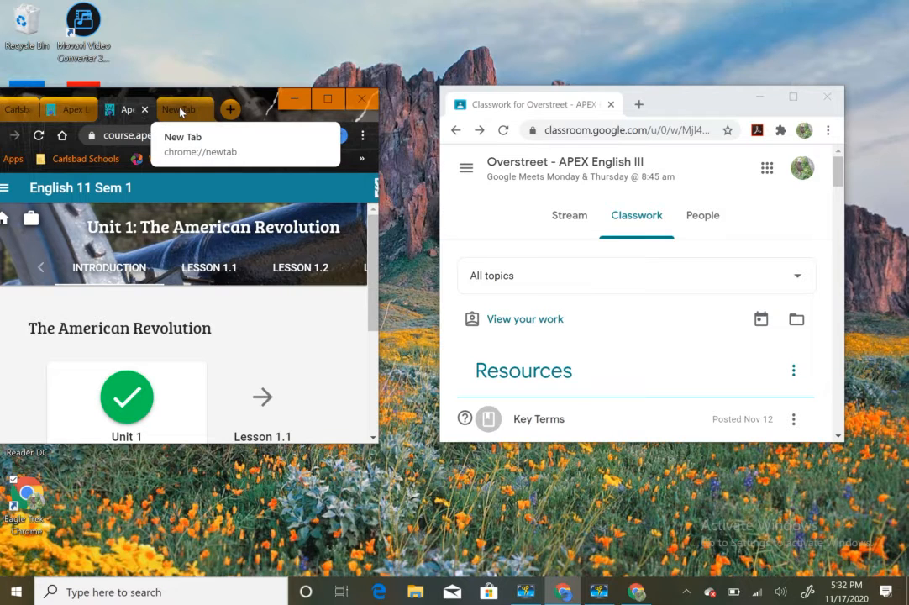
drag(183, 112, 267, 122)
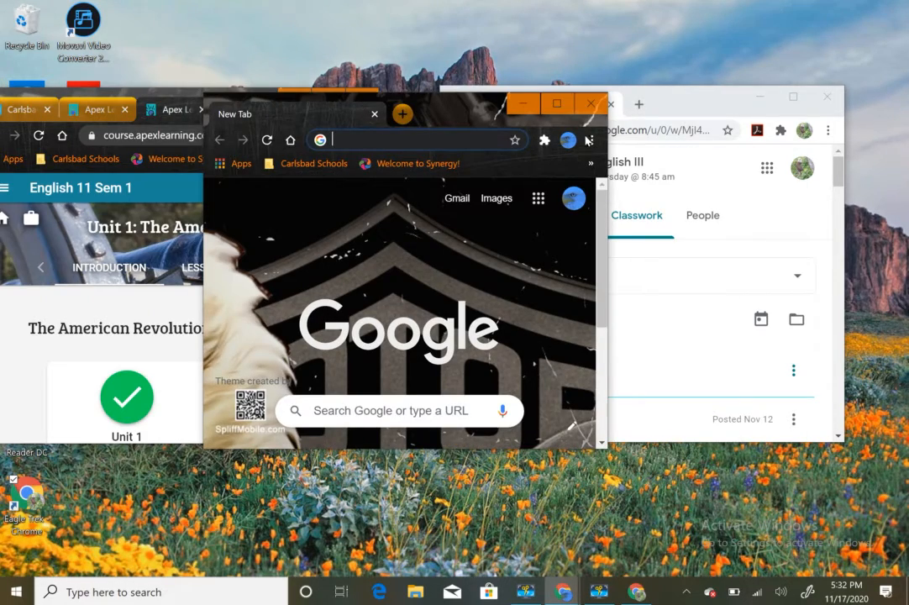
click(591, 102)
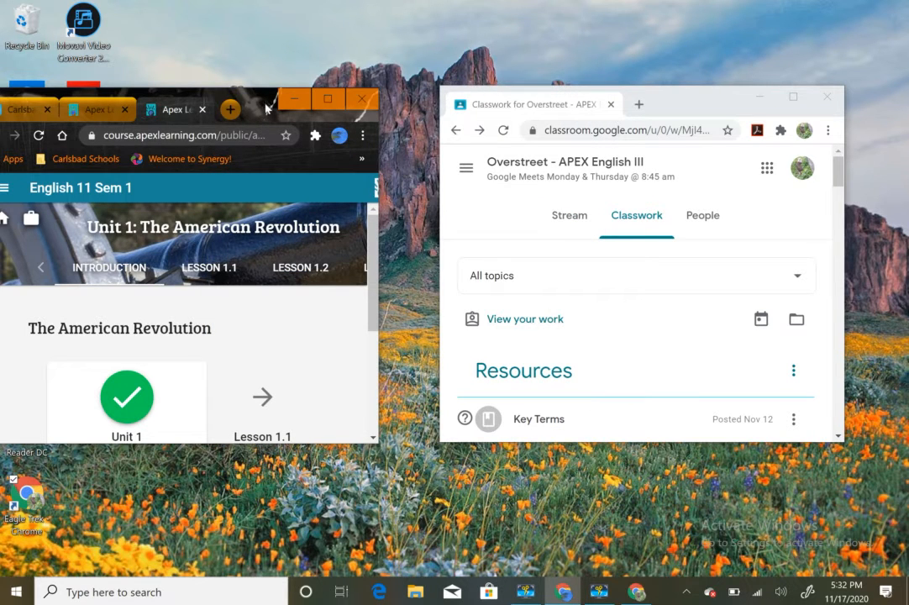
Step: Arrange the Apex Learning and Google Classroom windows side by side, each filling half of the screen, with Apex Learning on the left
drag(265, 108, 265, 119)
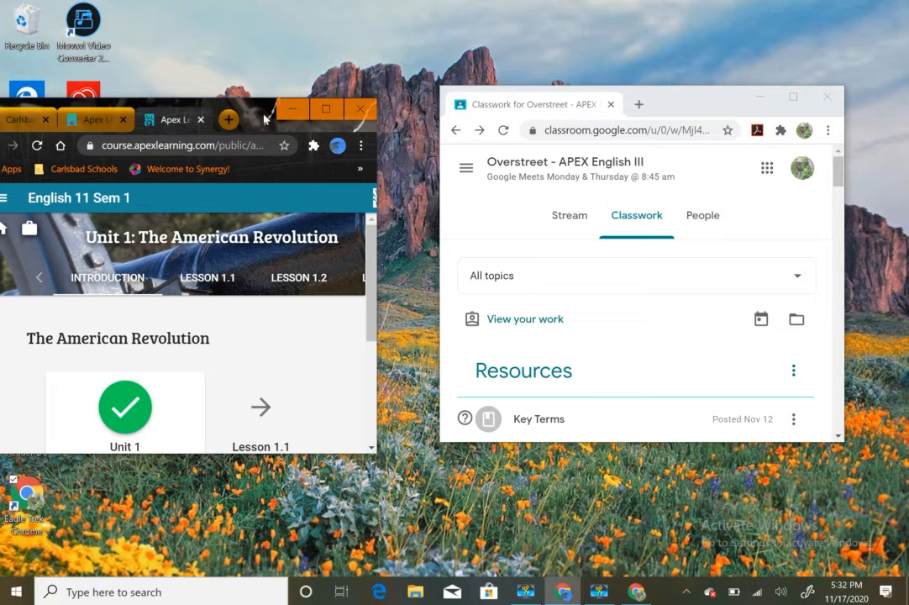
drag(264, 119, 2, 49)
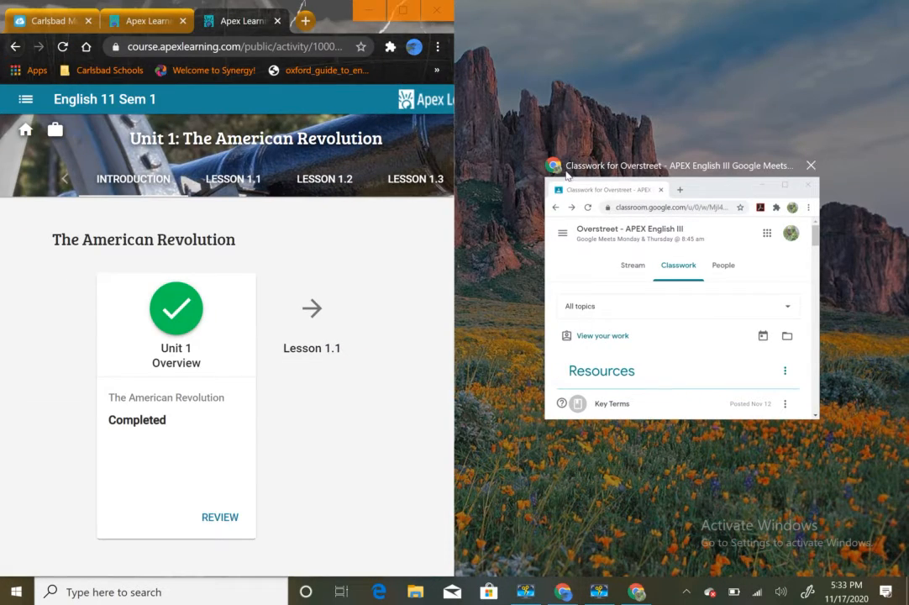
click(718, 195)
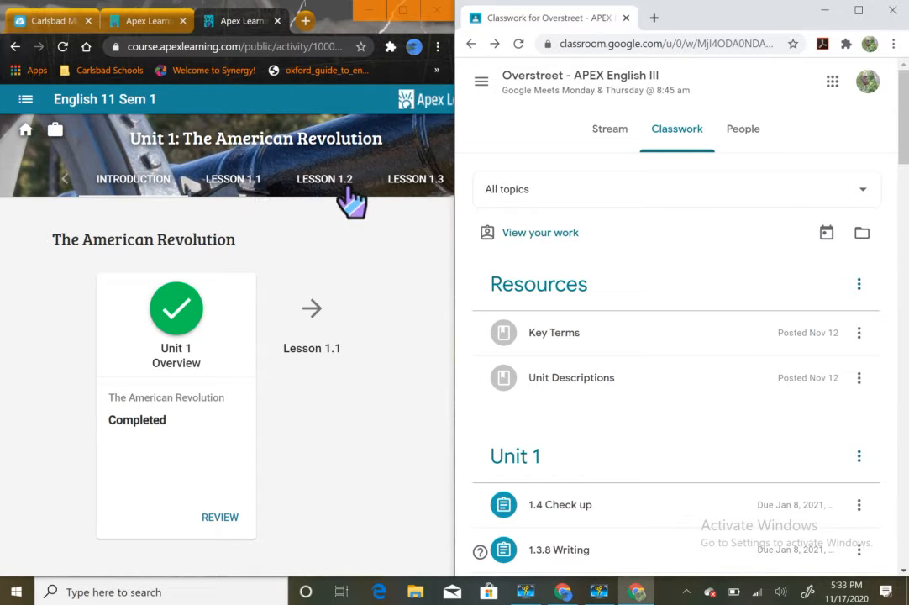
Step: Go to Lesson 1.1 in the Apex course and expand the Unit 1 assignment list in Google Classroom down to 1.1 Check up
click(312, 310)
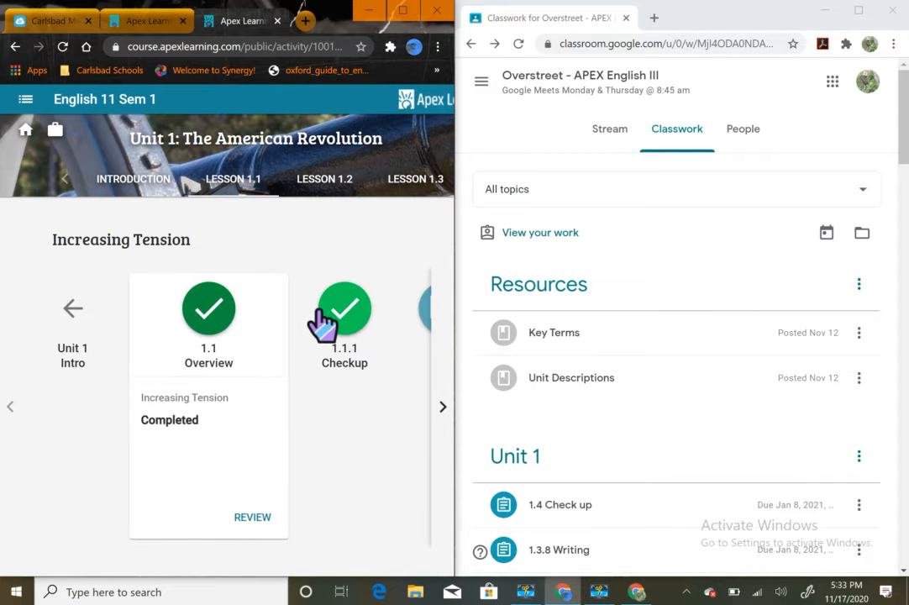
scroll(677, 336, down, 7)
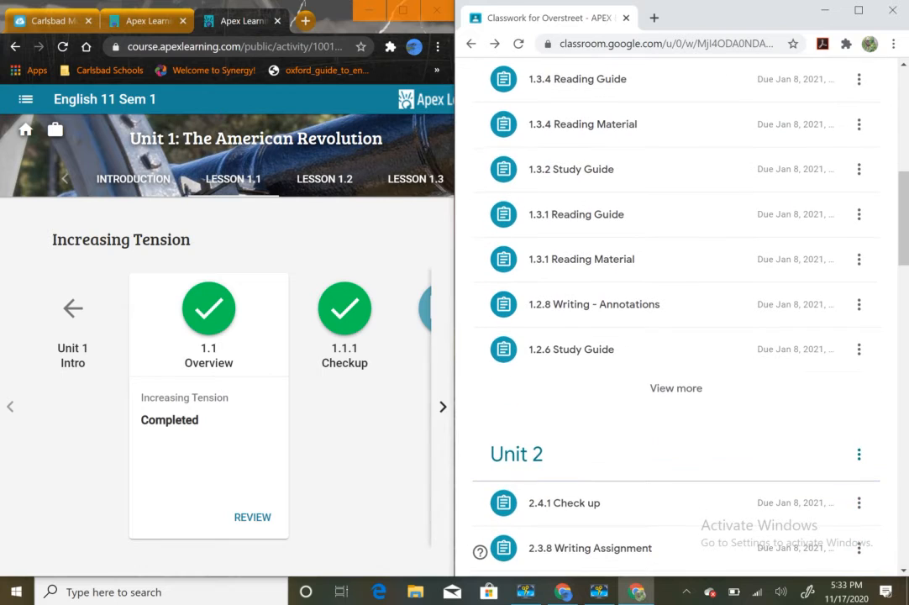
click(677, 390)
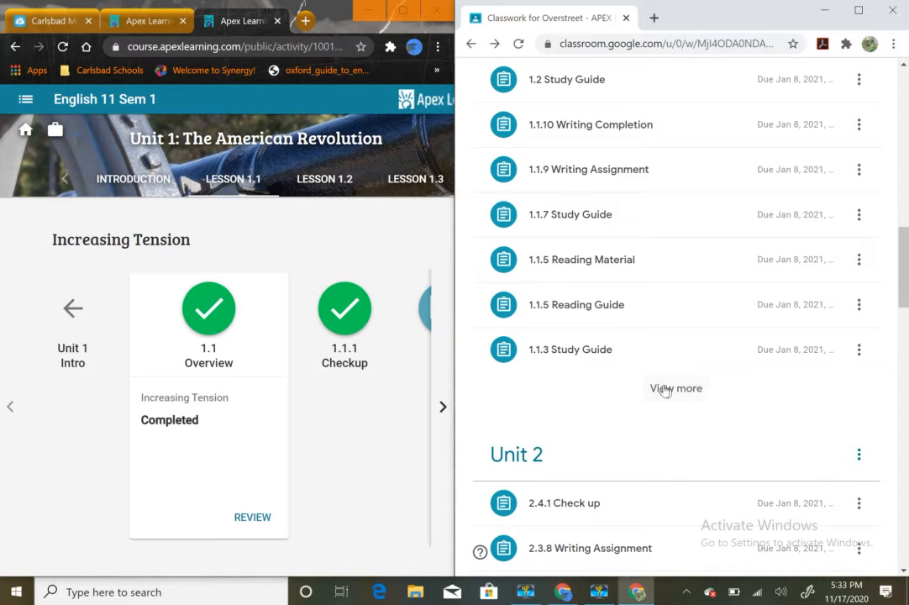
click(666, 391)
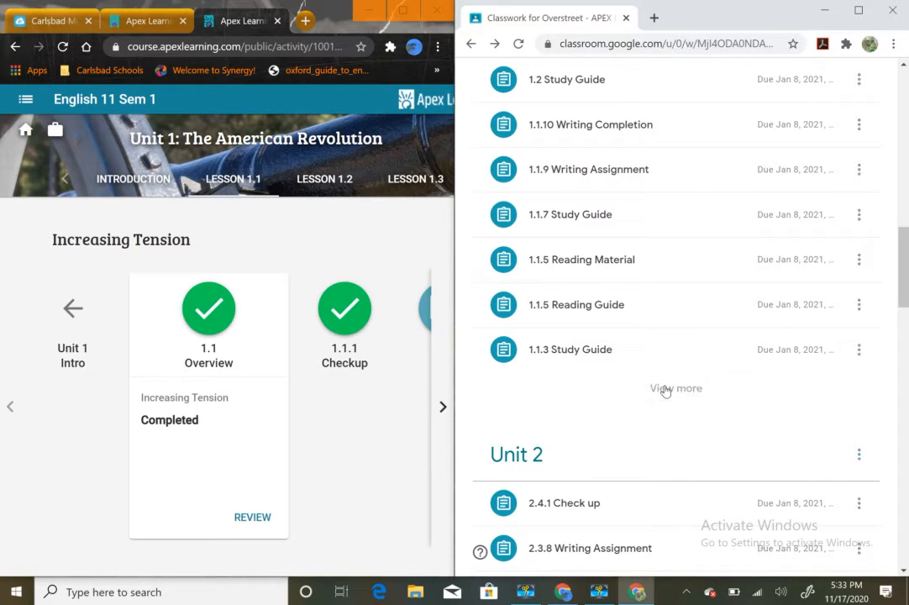
scroll(664, 392, down, 8)
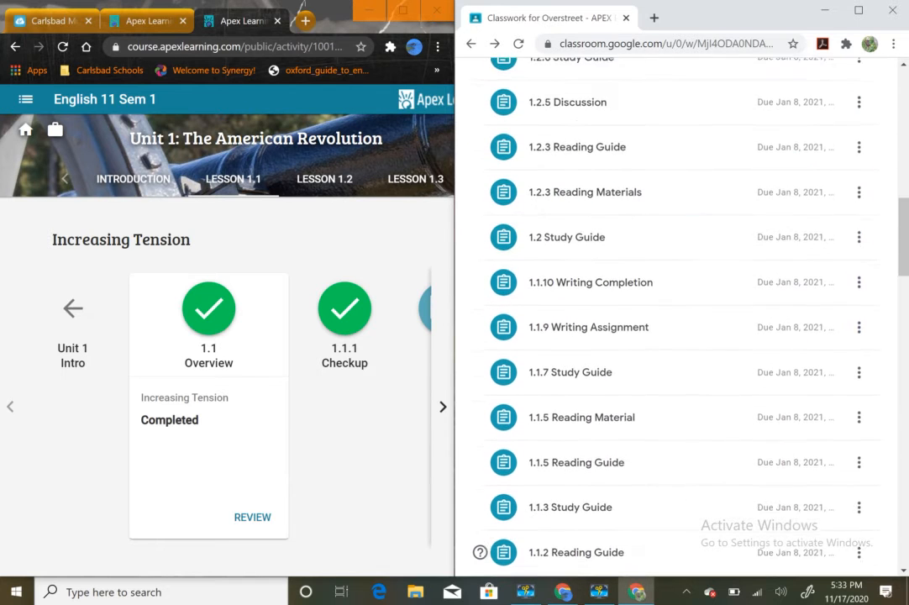
scroll(676, 353, up, 10)
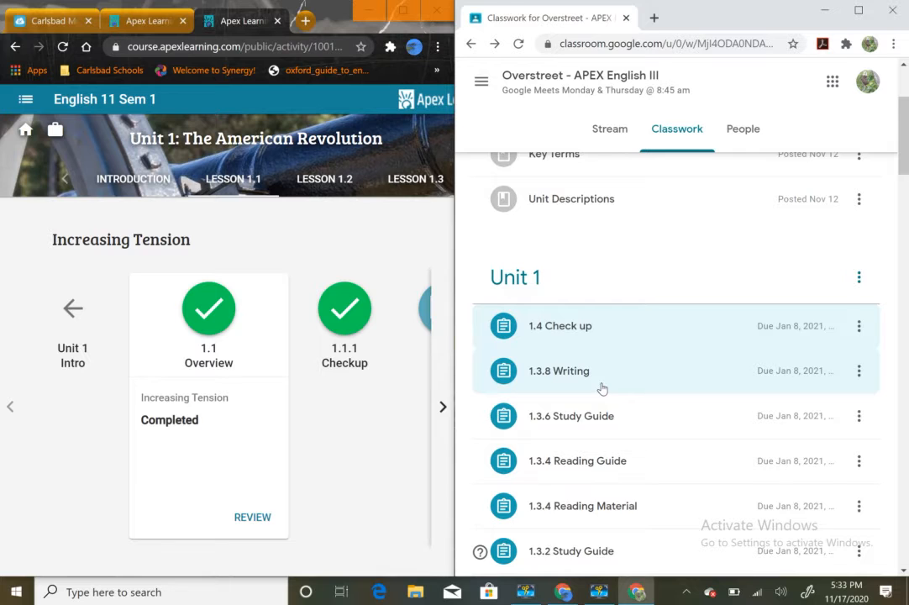
scroll(602, 389, down, 9)
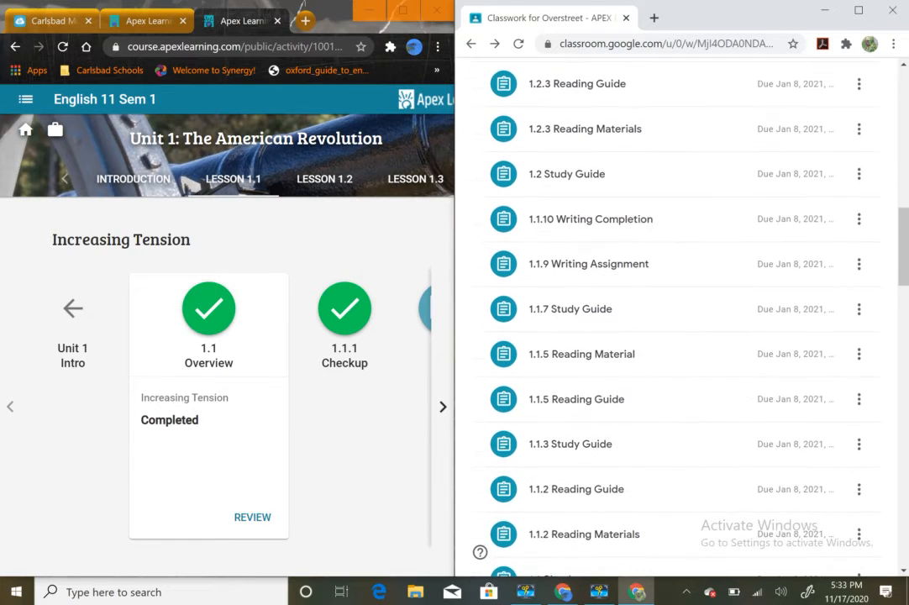
scroll(677, 319, down, 5)
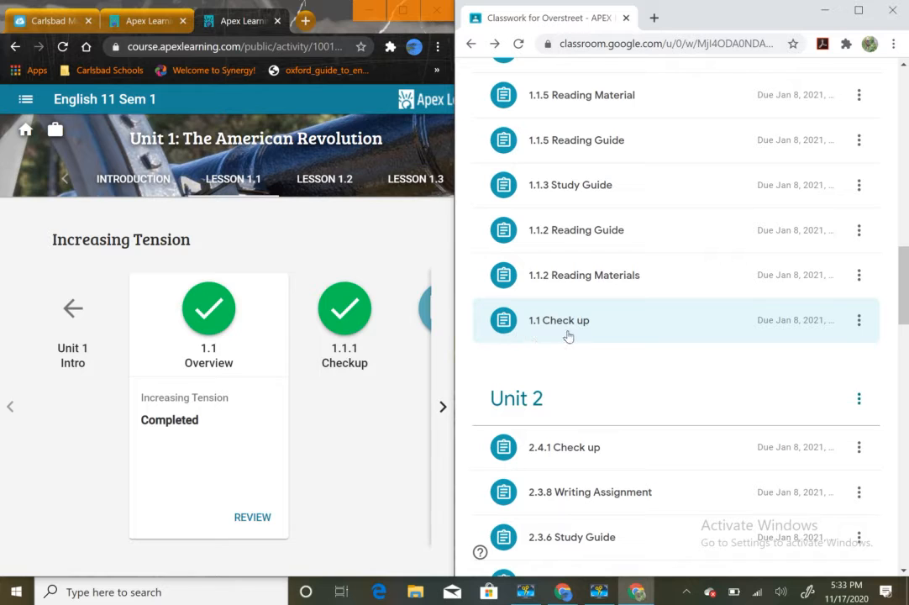
Step: Advance through the Lesson 1.1 activities to 1.1.3 Study and open the matching 1.1.3 Study Guide assignment page in Google Classroom
click(349, 342)
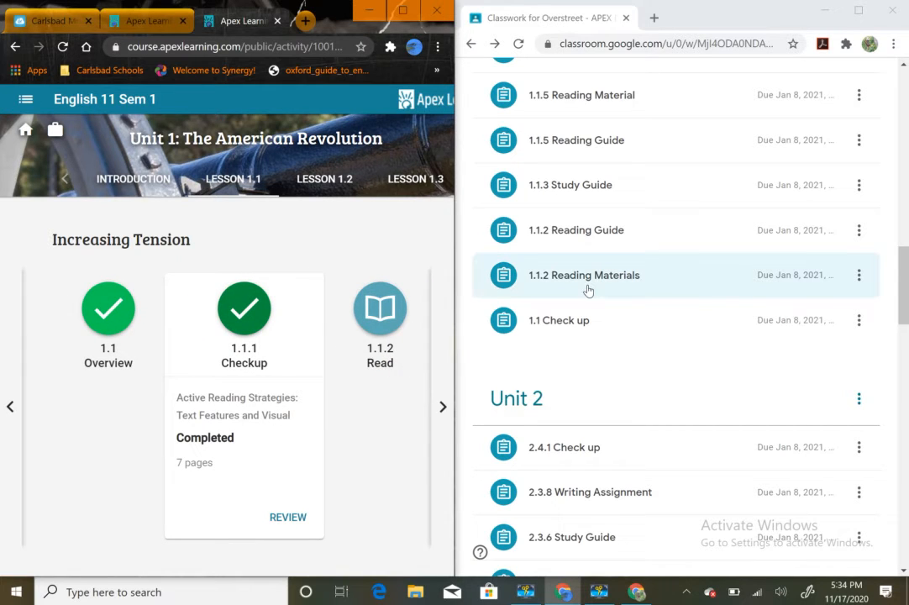
click(380, 319)
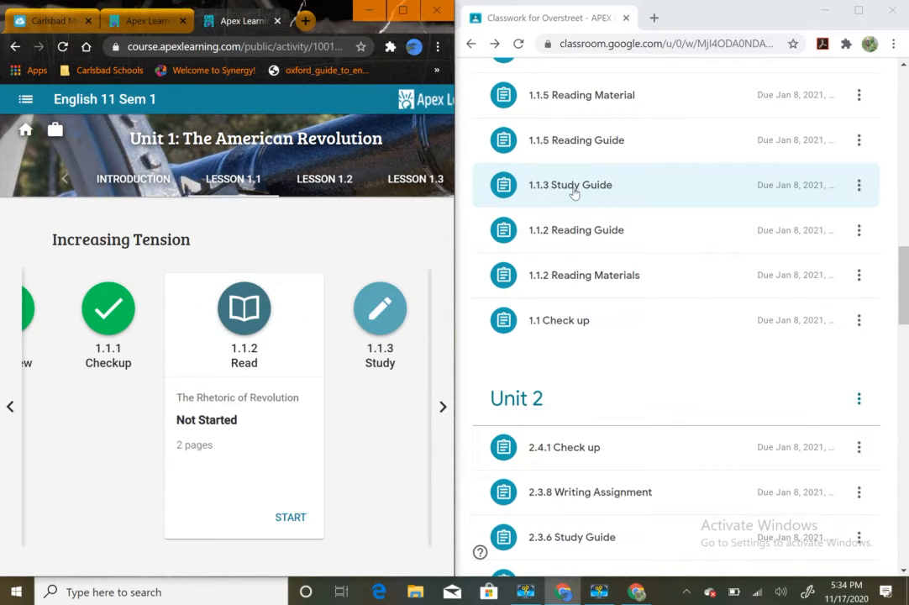
click(374, 321)
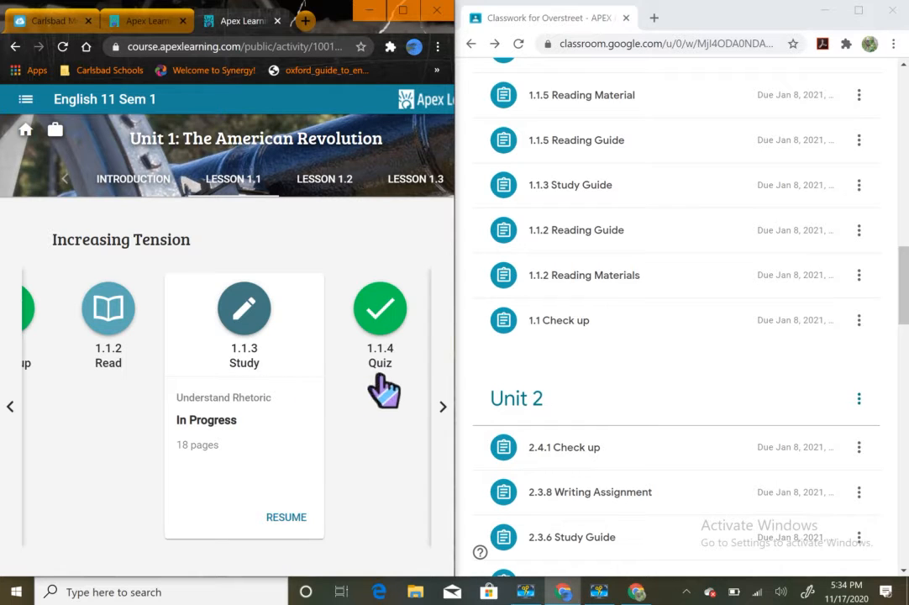
click(592, 186)
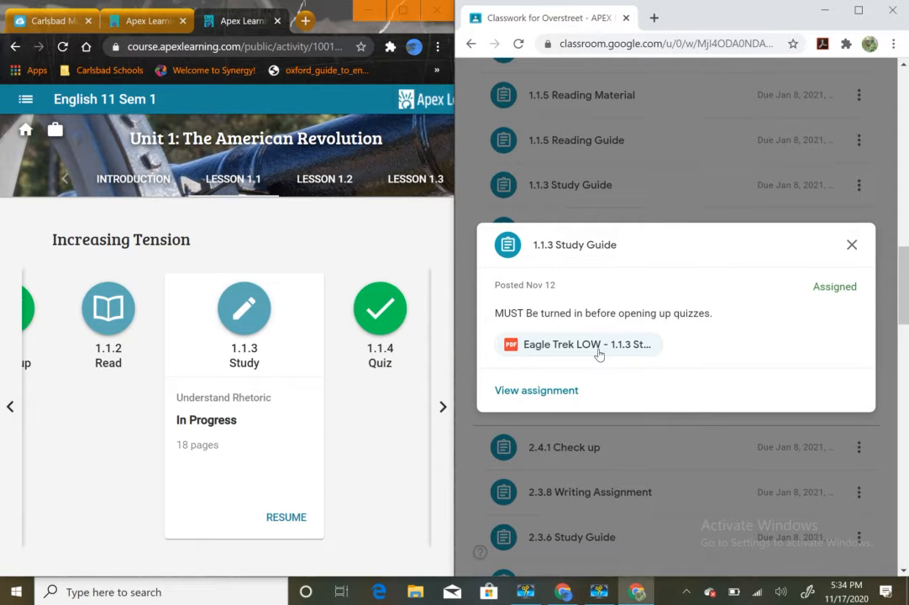
click(535, 391)
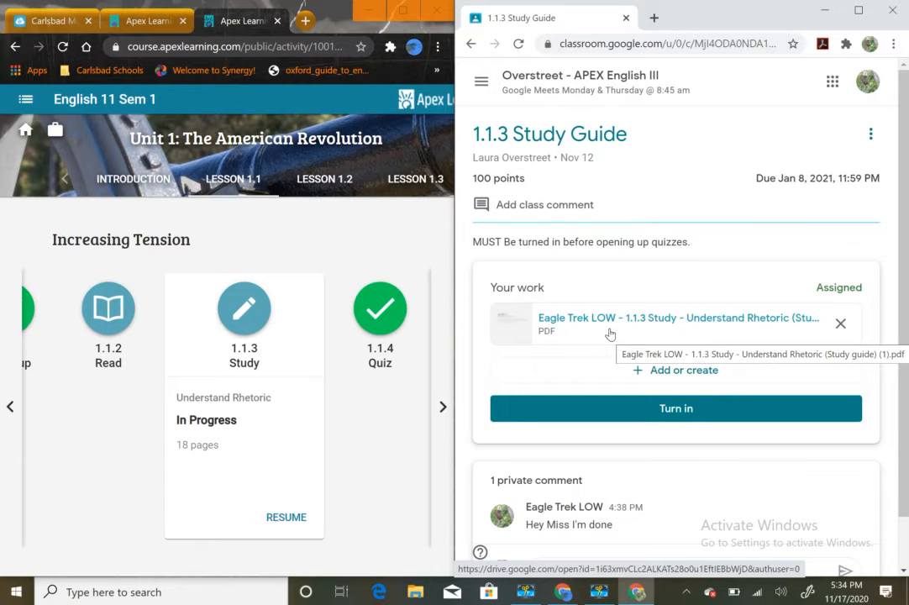
click(651, 320)
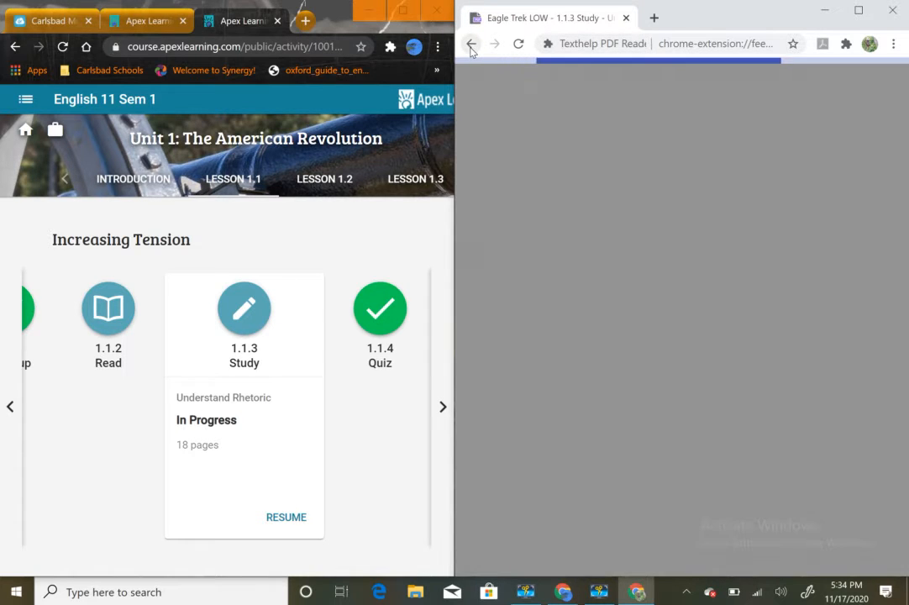
click(472, 46)
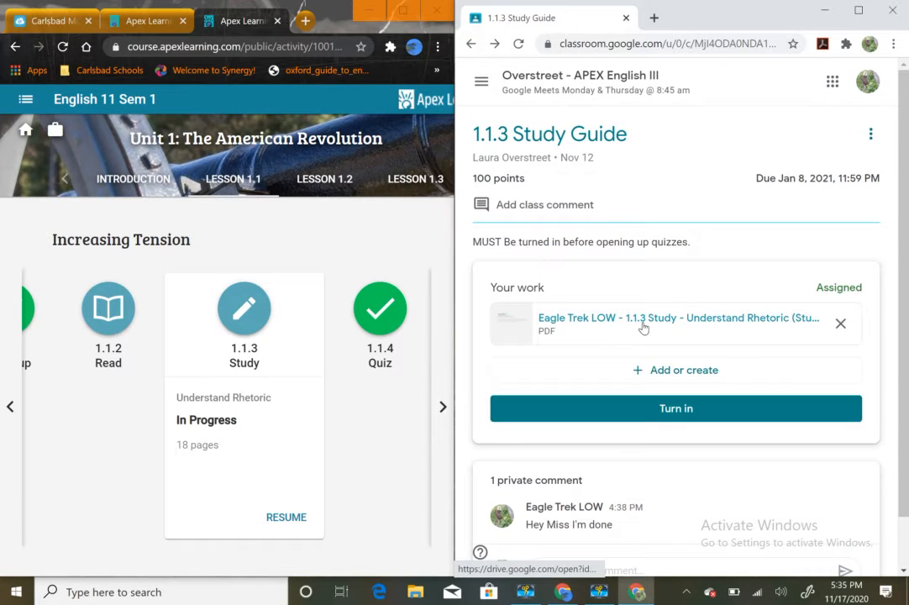
click(643, 326)
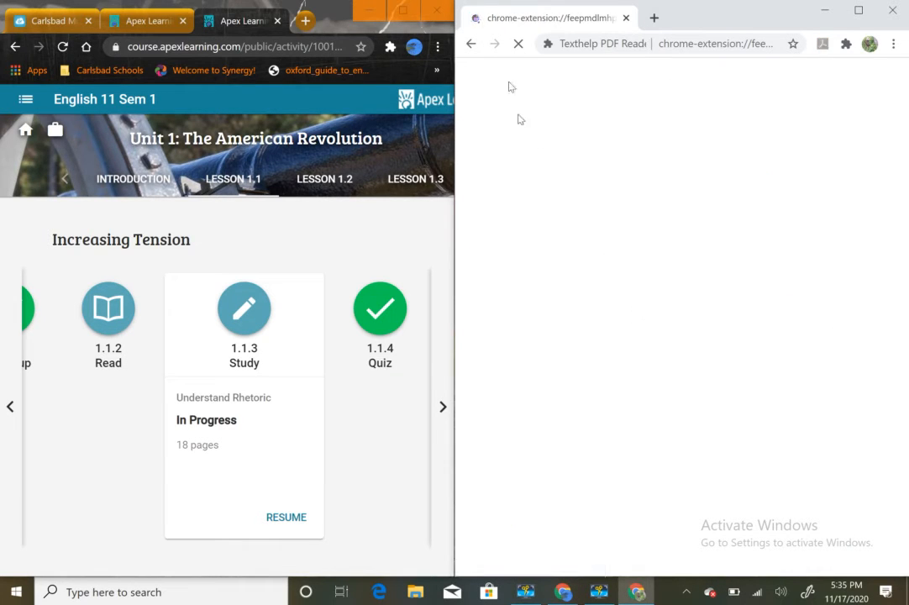
click(472, 45)
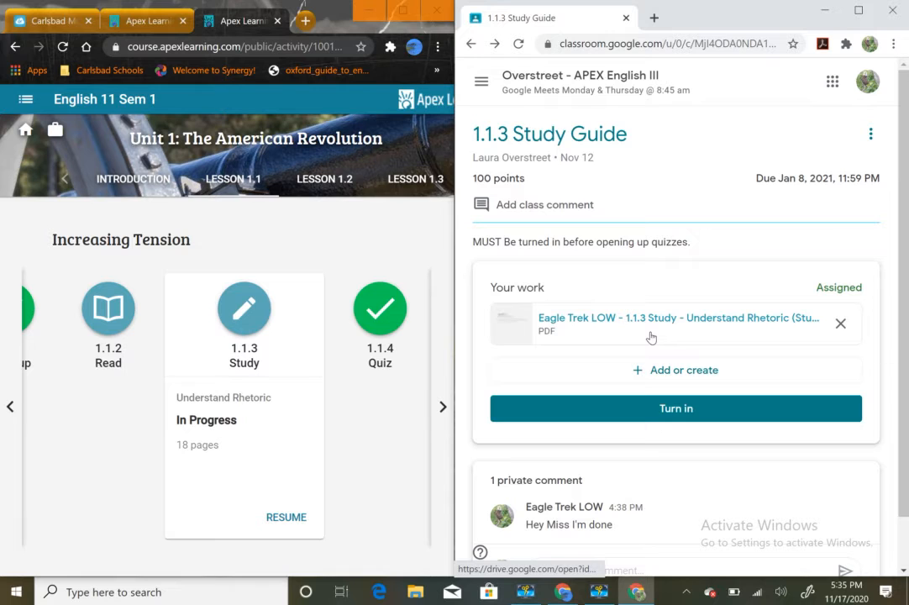
Step: Open the attached 1.1.3 study guide PDF with Annotate with Kami, and resume the 1.1.3 Study activity in the Apex course
click(651, 337)
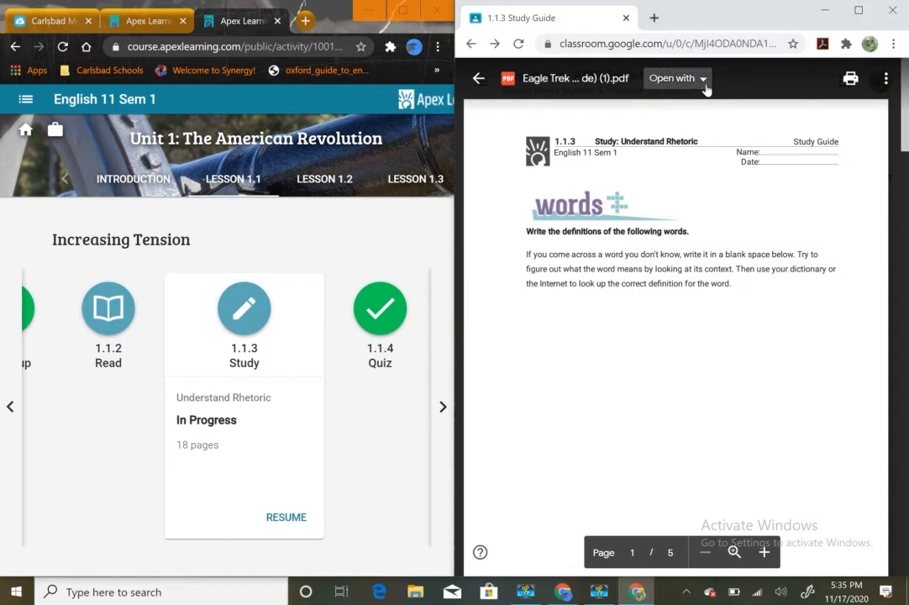
click(704, 87)
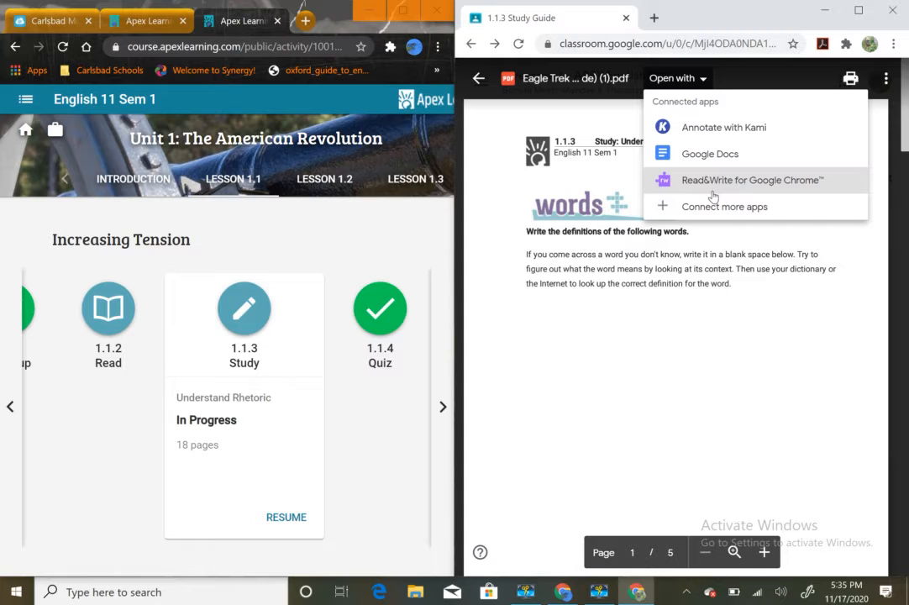
click(712, 130)
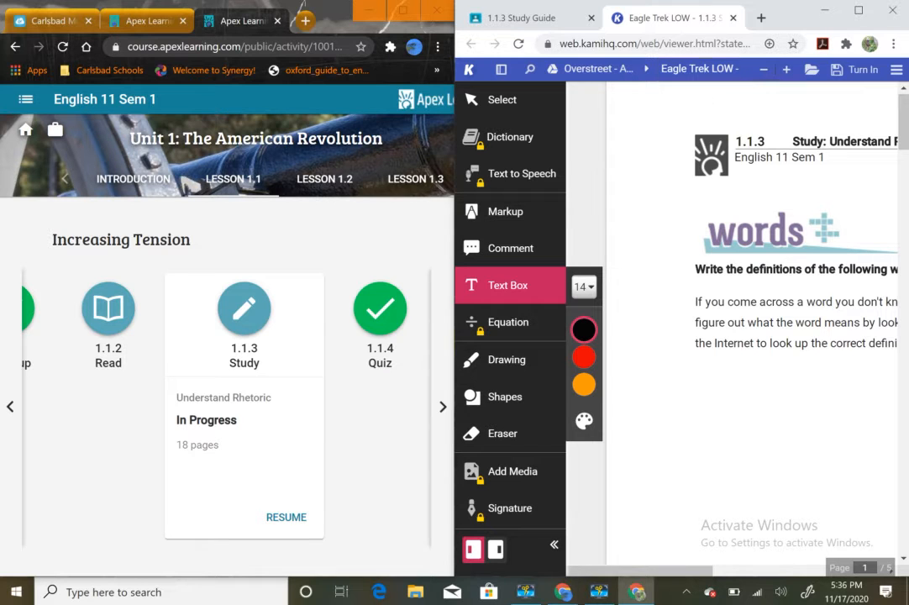
scroll(693, 323, down, 15)
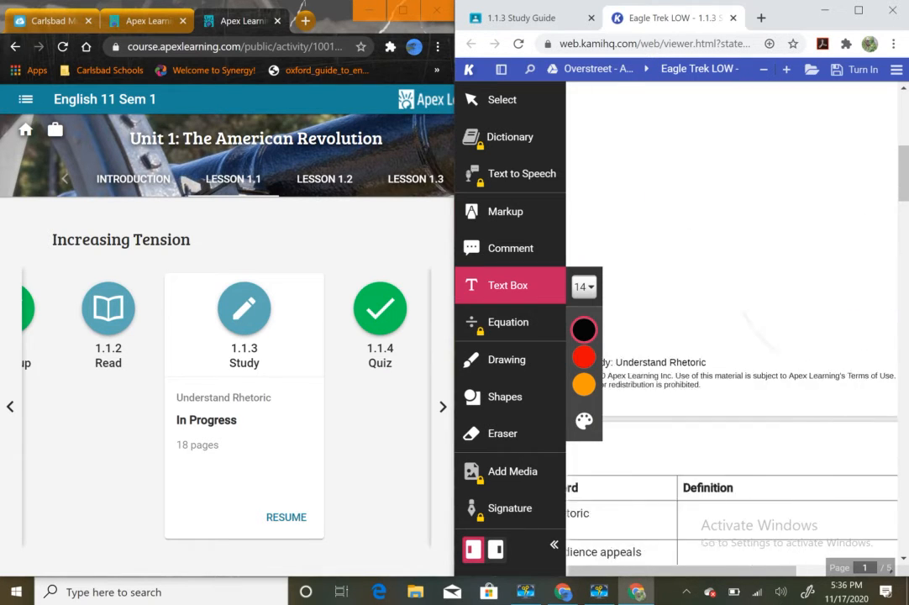
scroll(731, 337, left, 1)
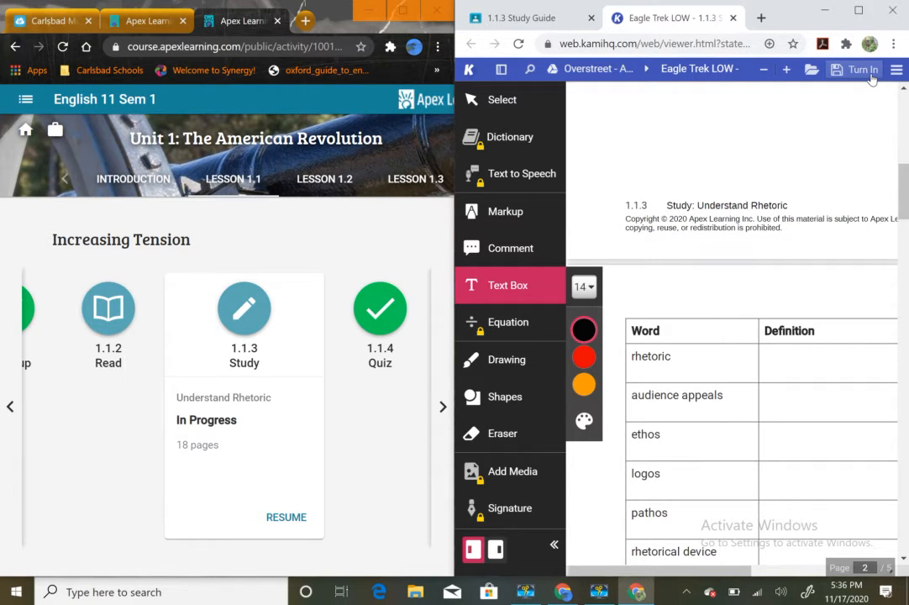
click(308, 521)
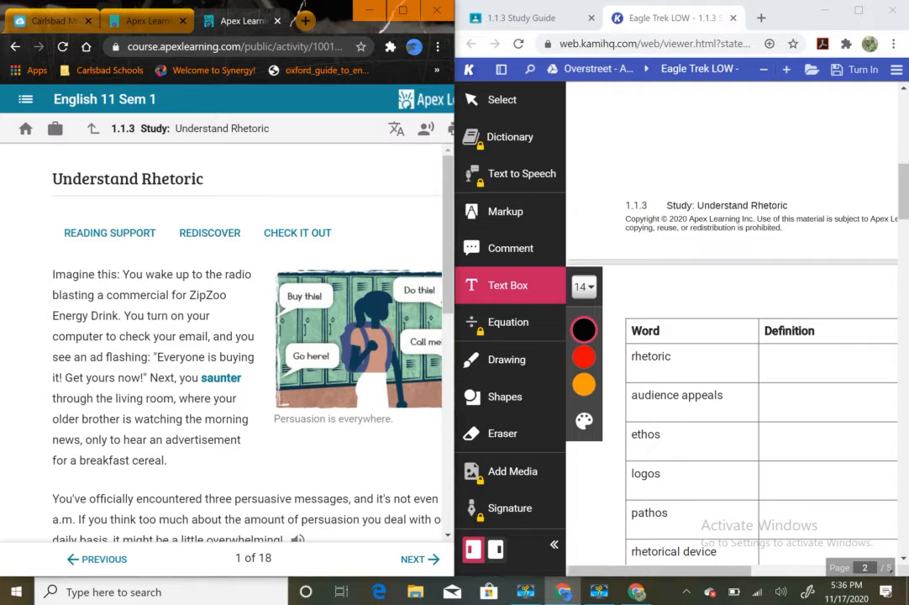
Step: Add a text box reading "Saunter -" in the blank space below the word-definition instructions on page 1 of the study guide
scroll(731, 336, up, 8)
scroll(787, 403, right, 1)
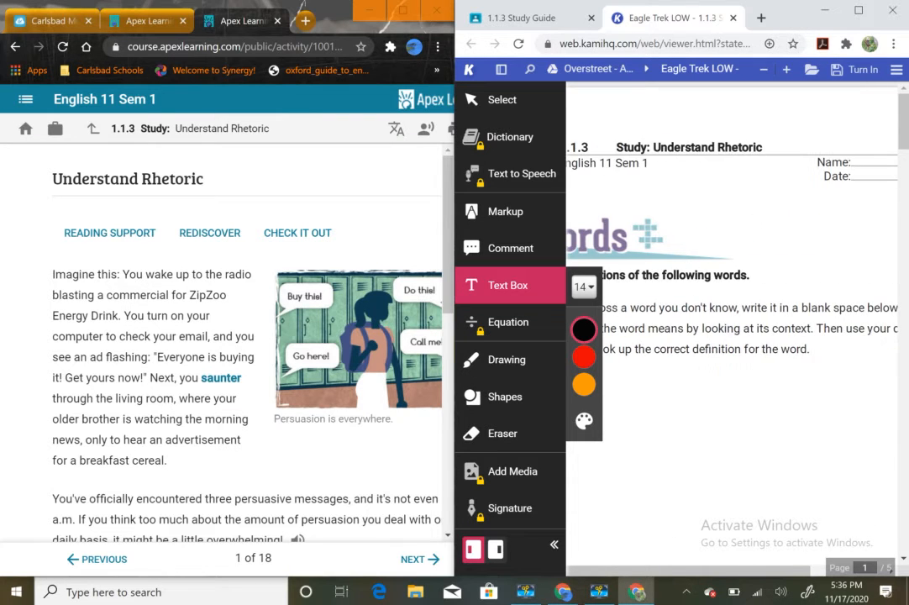
scroll(787, 404, left, 1)
scroll(731, 336, down, 2)
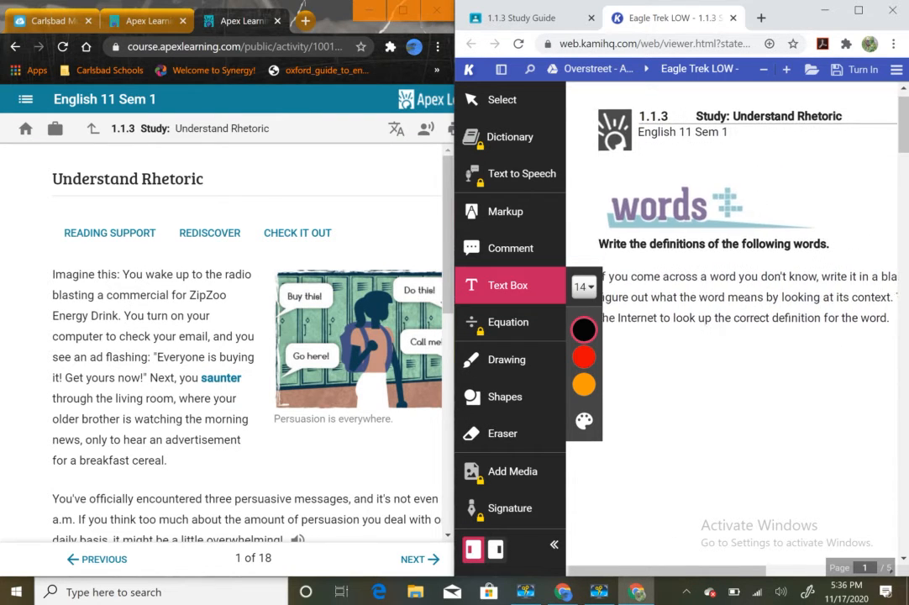
scroll(731, 336, left, 1)
scroll(731, 337, right, 1)
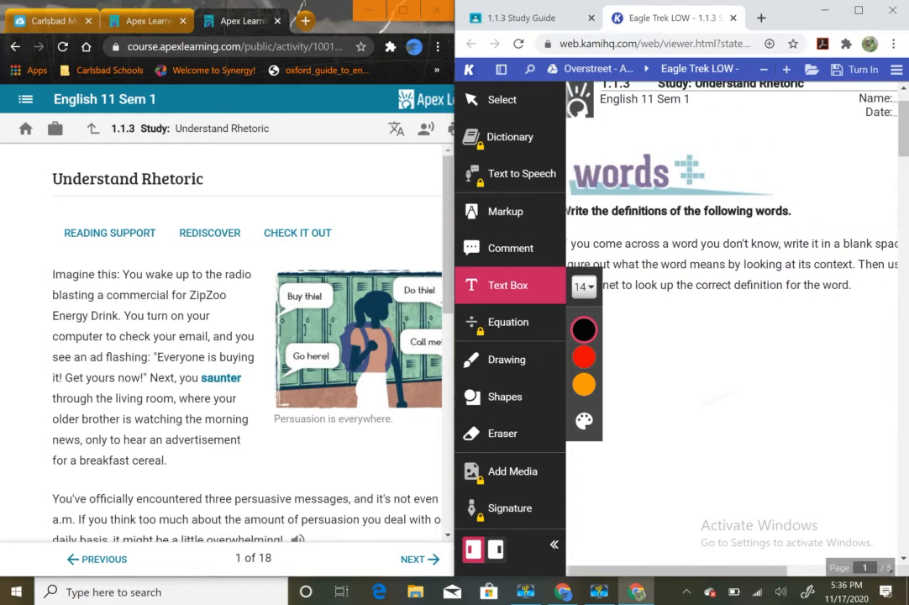
scroll(731, 336, left, 1)
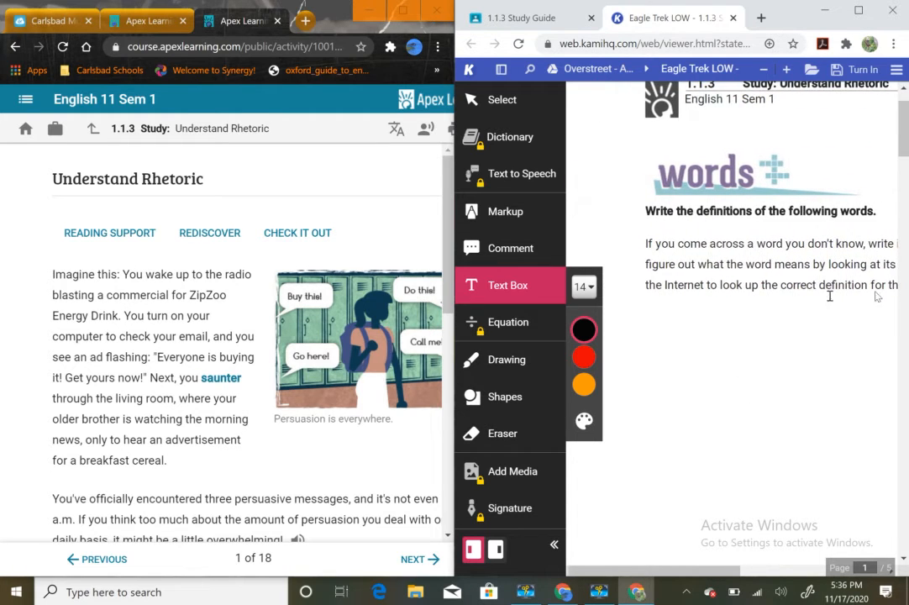
click(679, 353)
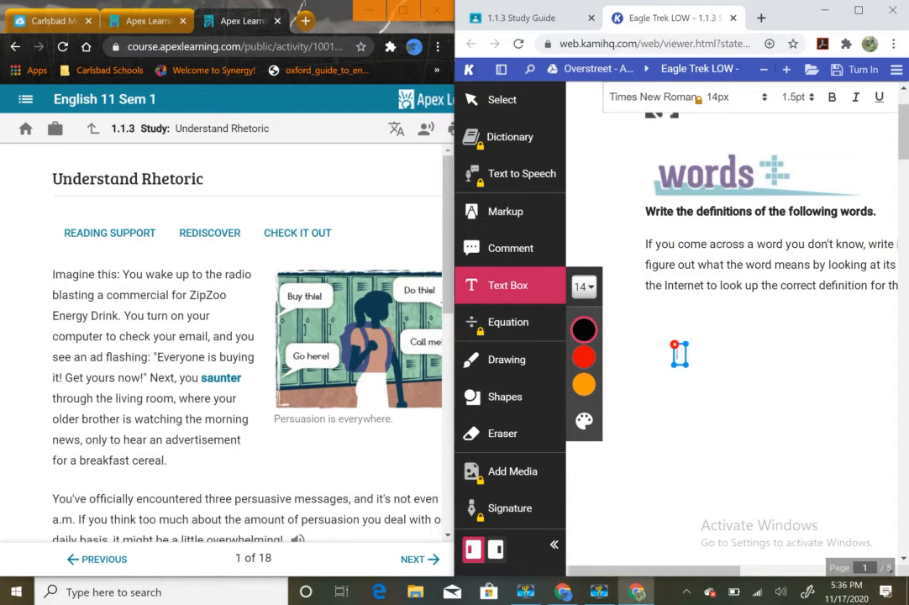
text(Saunter -)
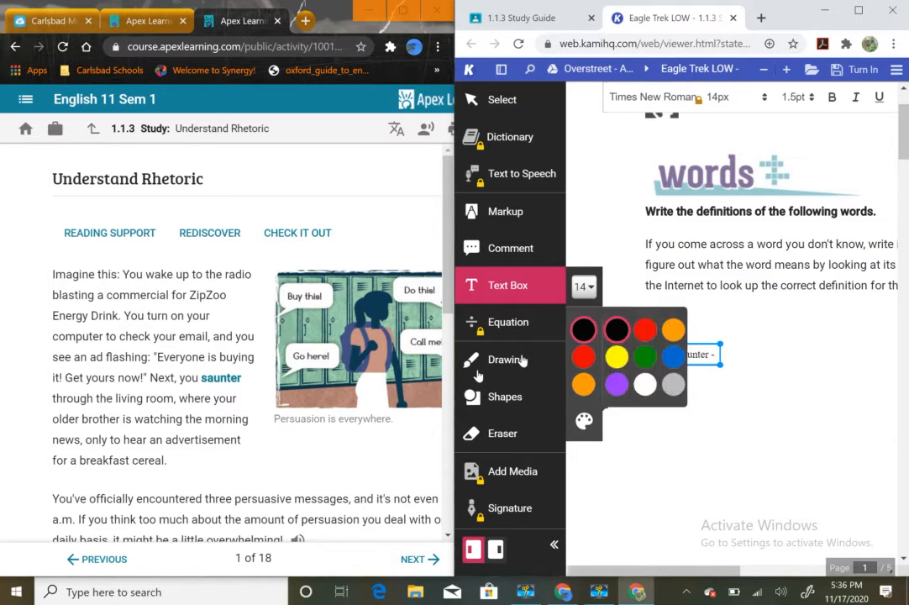
Step: Look up "saunter" in the Apex lesson and complete its study guide text box with "to walk in a relaxed or lazy manner."
click(227, 380)
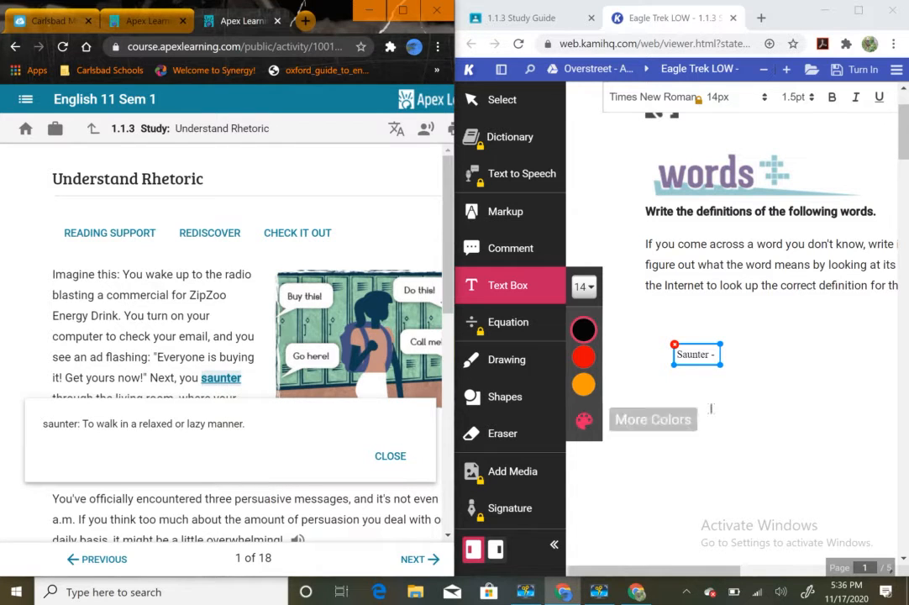
click(715, 355)
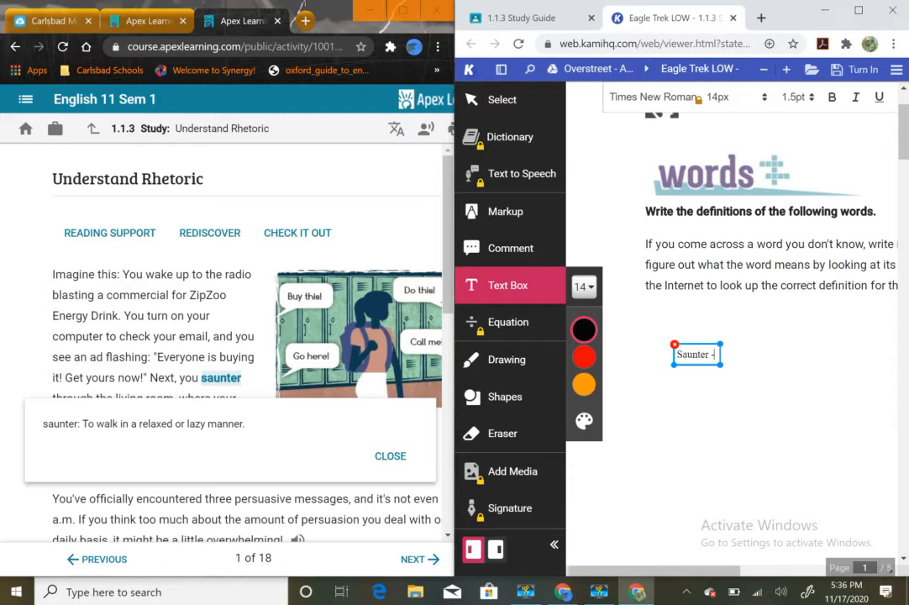
text(to walk)
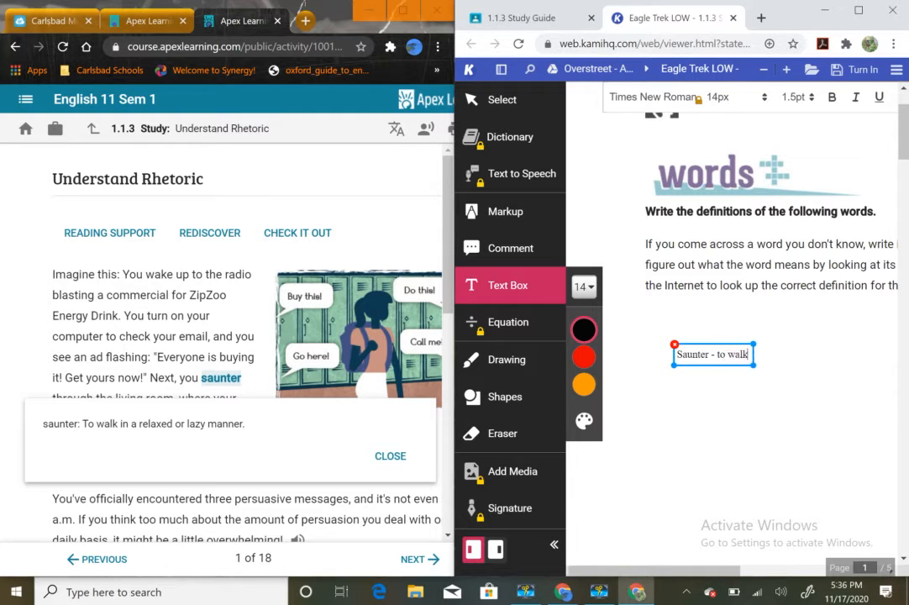
text( in a rel)
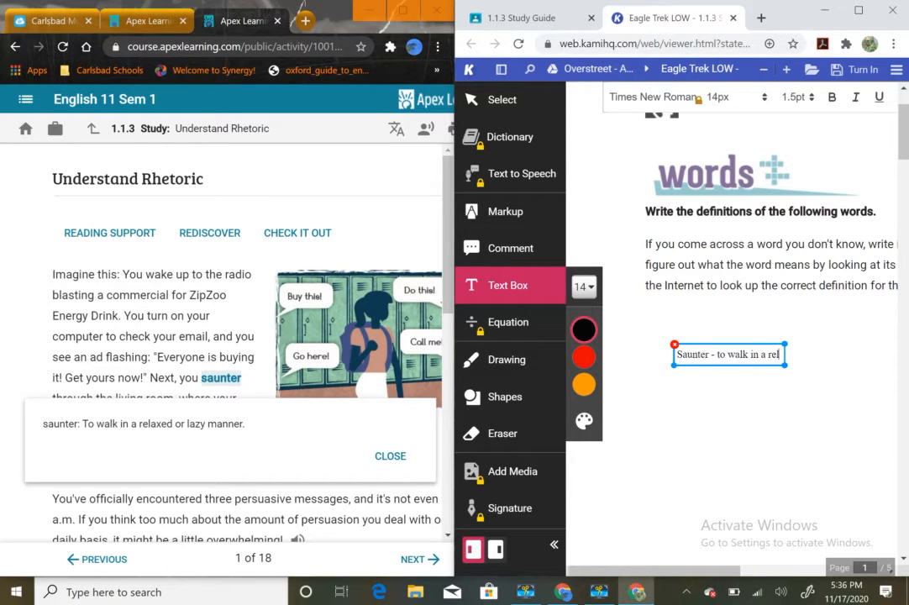
text(axed o)
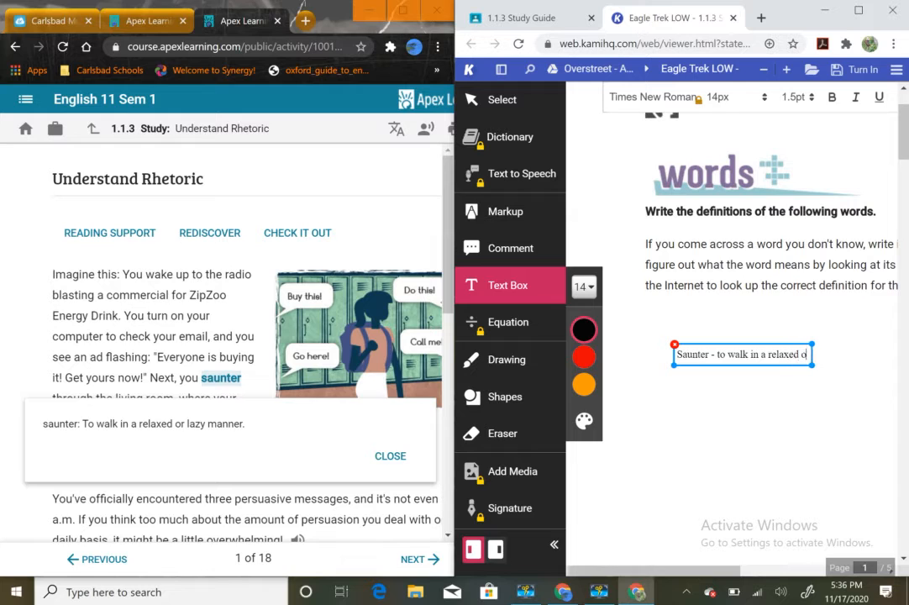
text(r lazy manner)
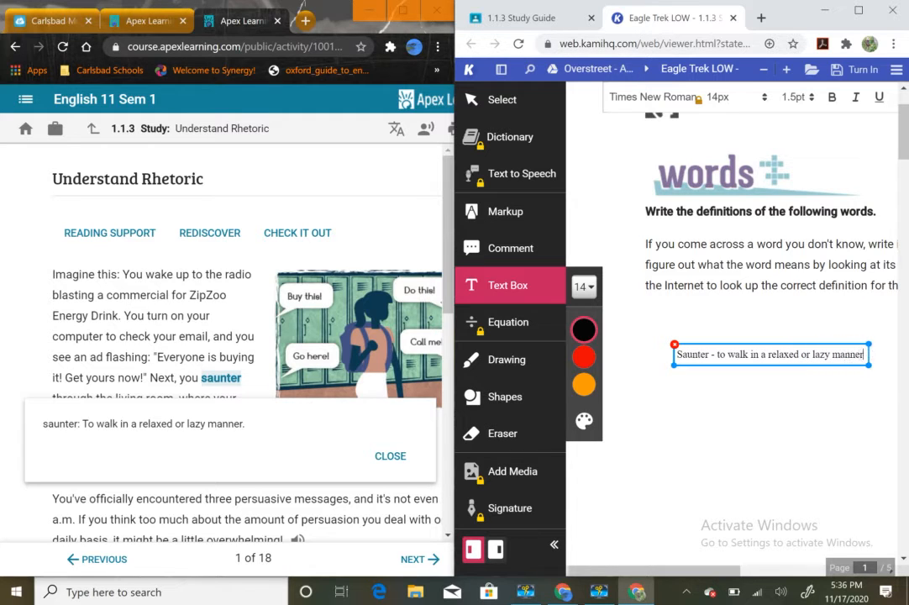
text(.)
click(392, 456)
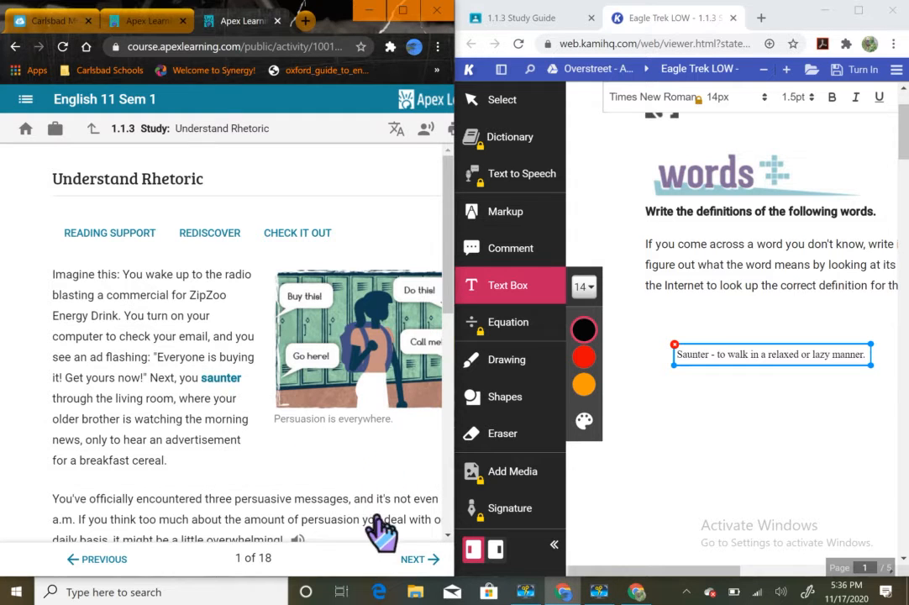
Step: Advance the Apex lesson to Rhetorical Appeals and look through the study guide's vocabulary table, review questions and gist section
click(418, 559)
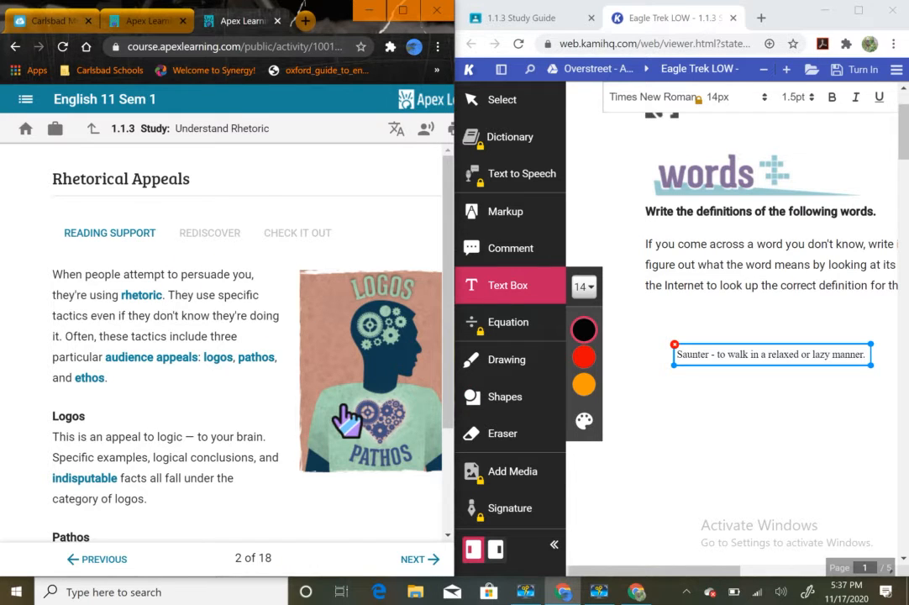
scroll(731, 378, down, 10)
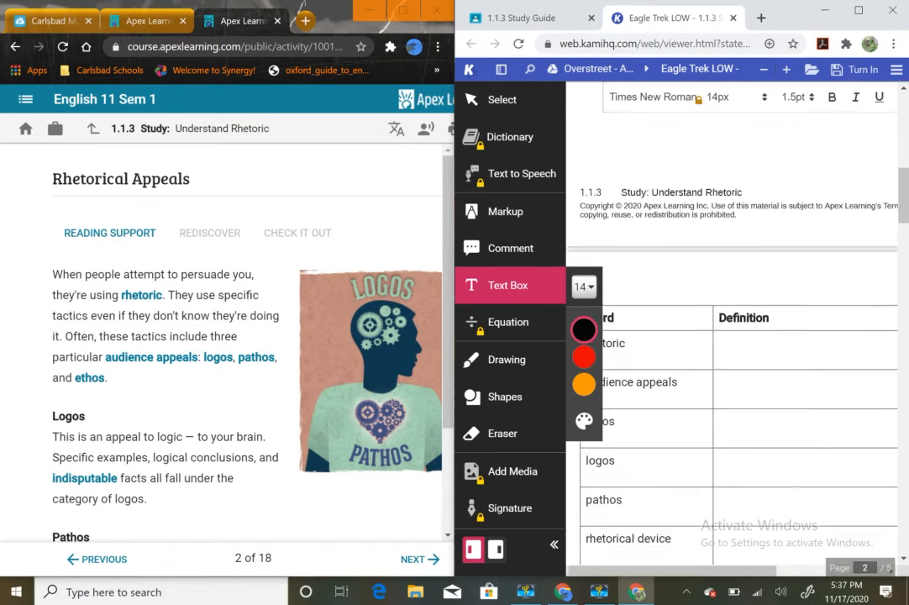
scroll(732, 378, down, 2)
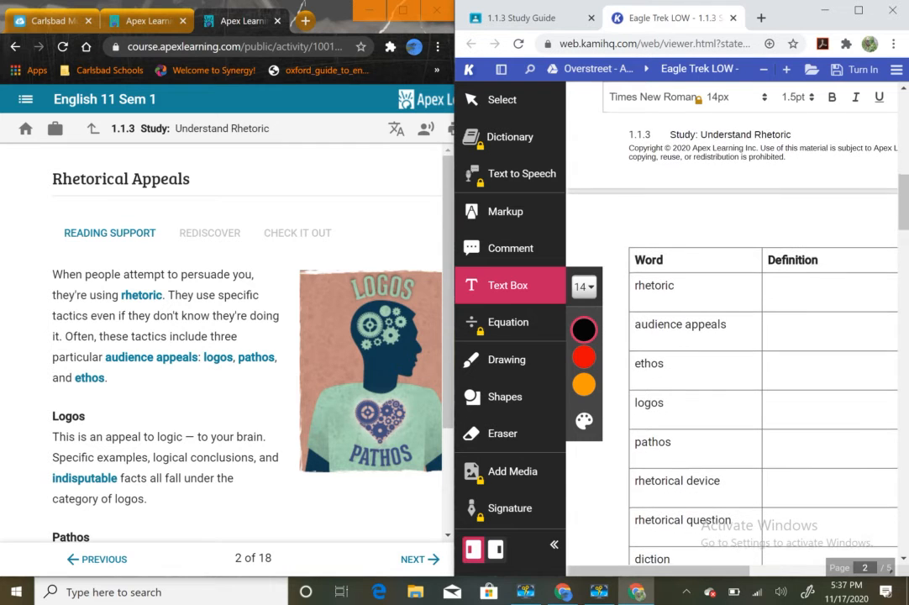
scroll(731, 378, down, 12)
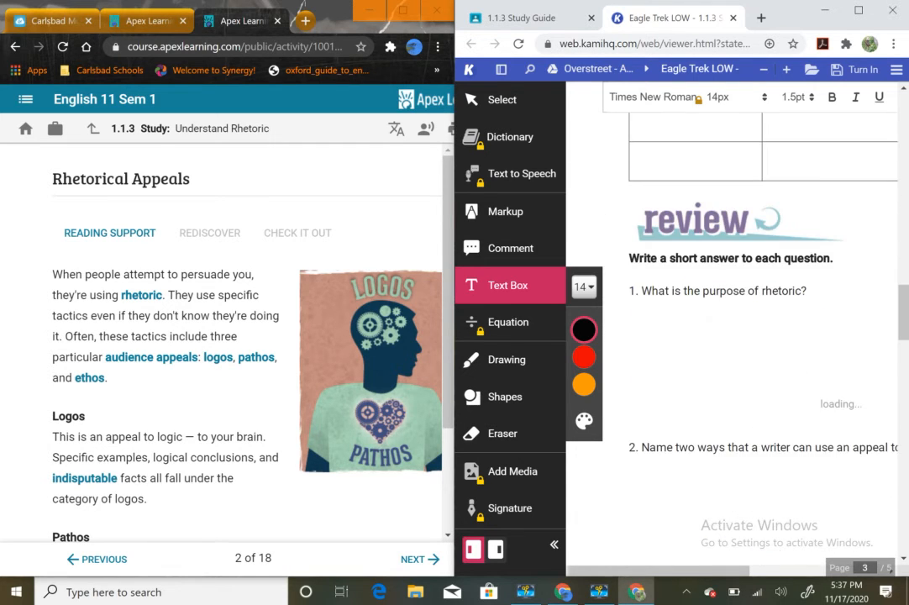
scroll(731, 378, down, 5)
scroll(731, 336, down, 20)
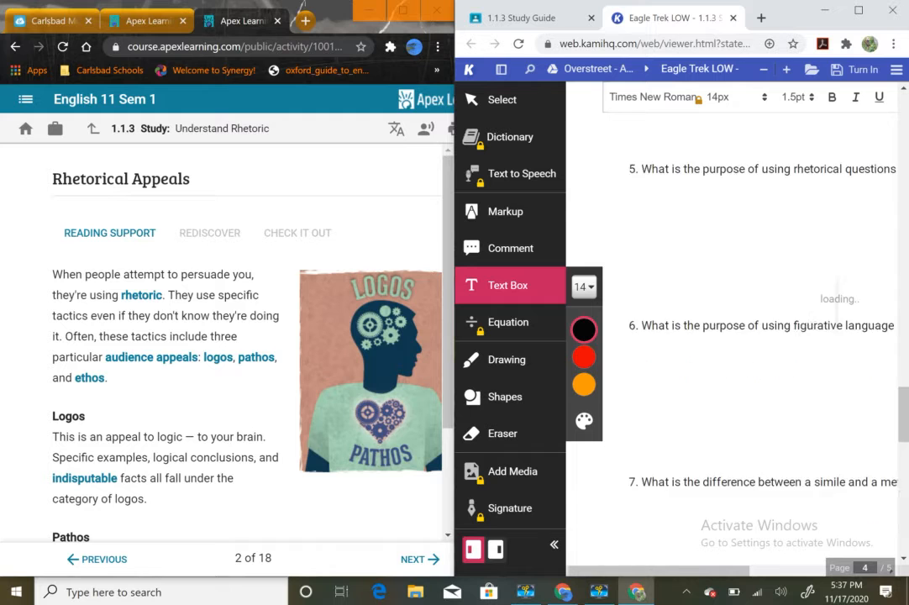
scroll(731, 336, down, 9)
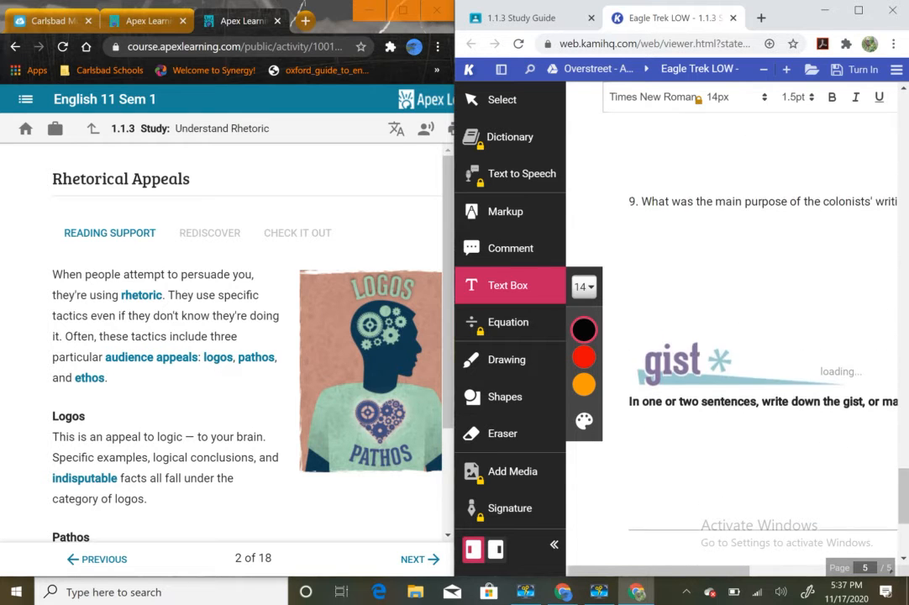
scroll(731, 336, up, 20)
scroll(731, 337, up, 20)
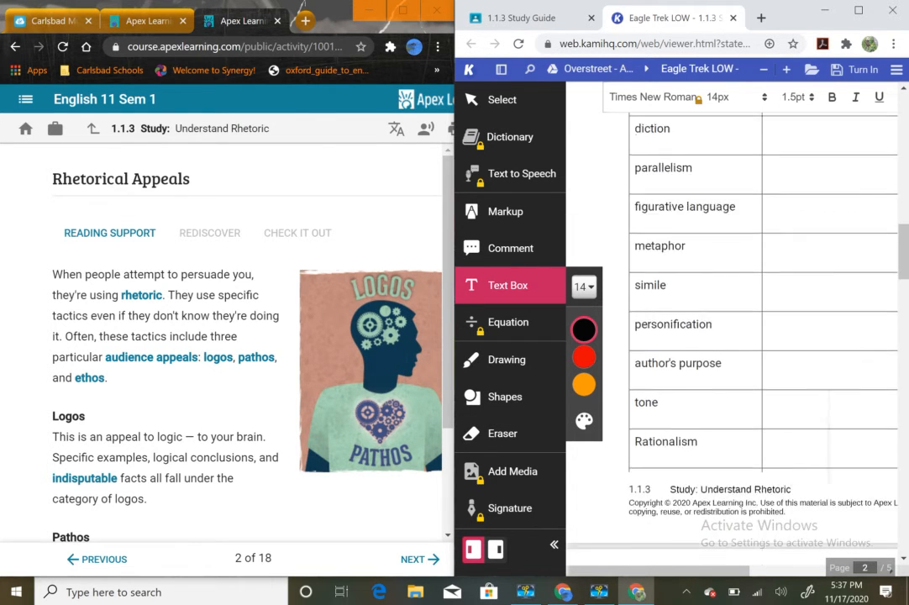
scroll(732, 352, up, 3)
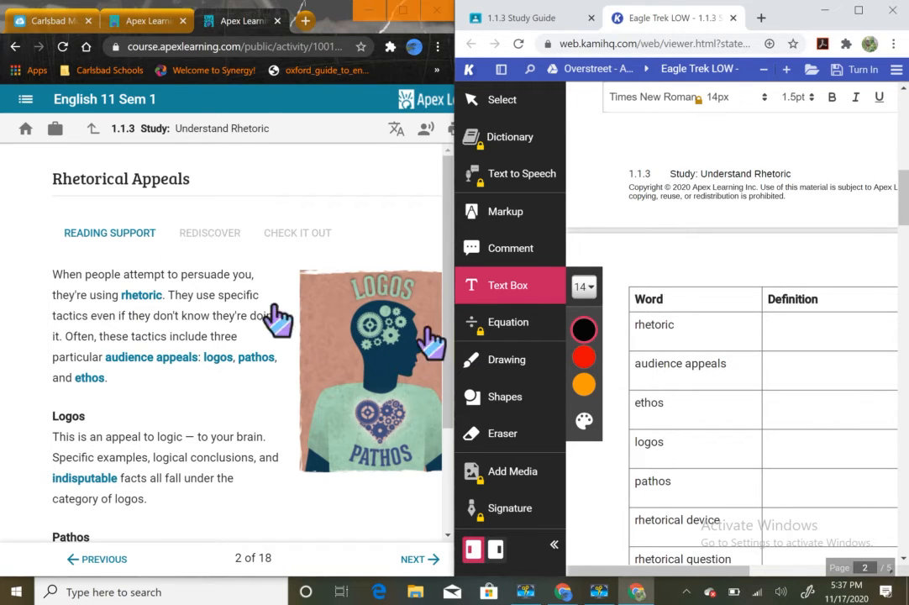
Step: Look up "rhetoric" in the lesson and enter "The use of language to persuade an audience." in its Definition cell on page 2
click(135, 316)
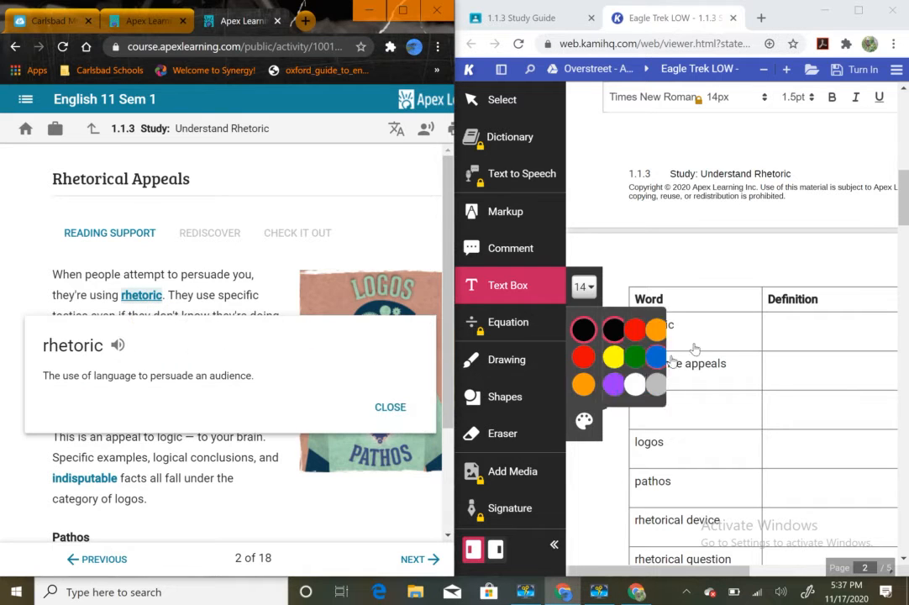
click(778, 327)
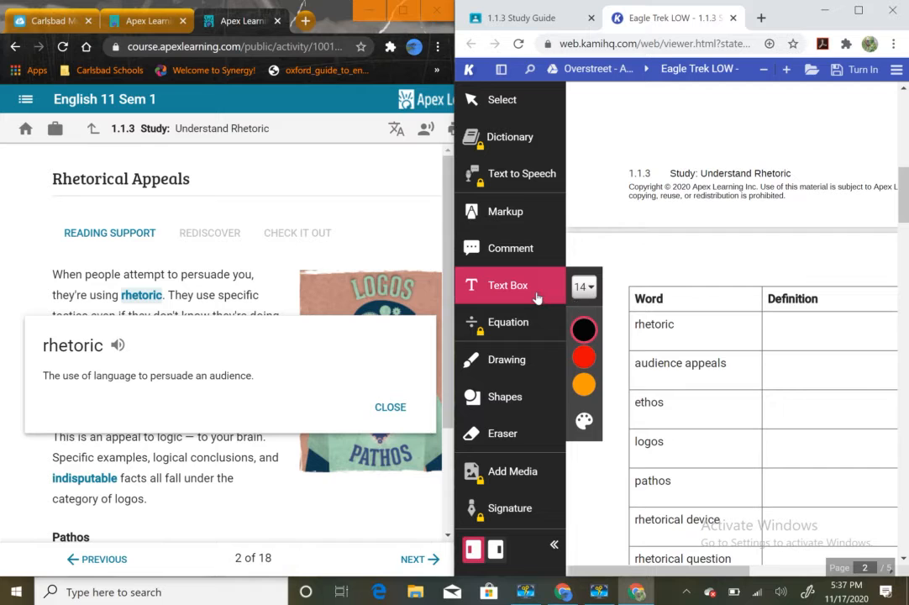
mouse_move(502, 288)
click(775, 325)
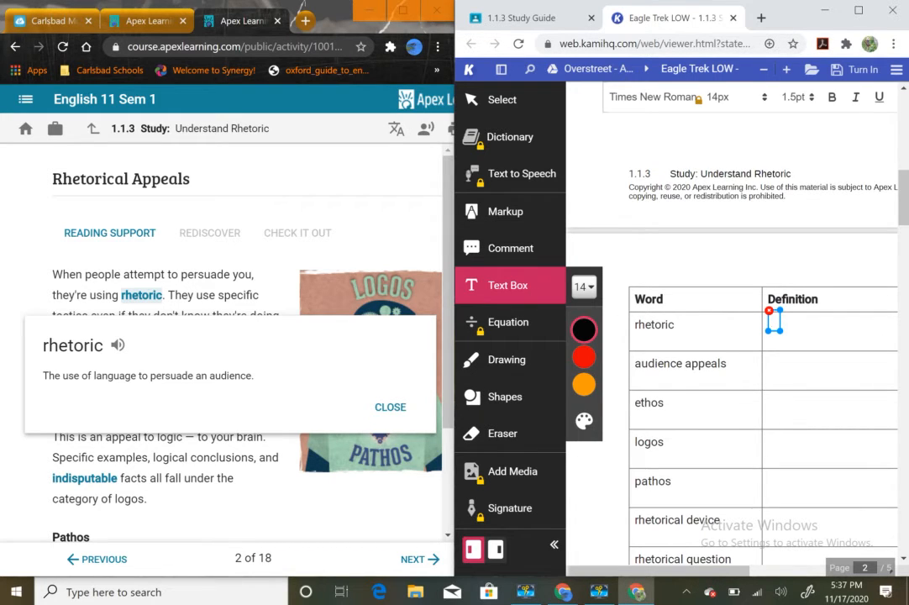
text(The use of langua)
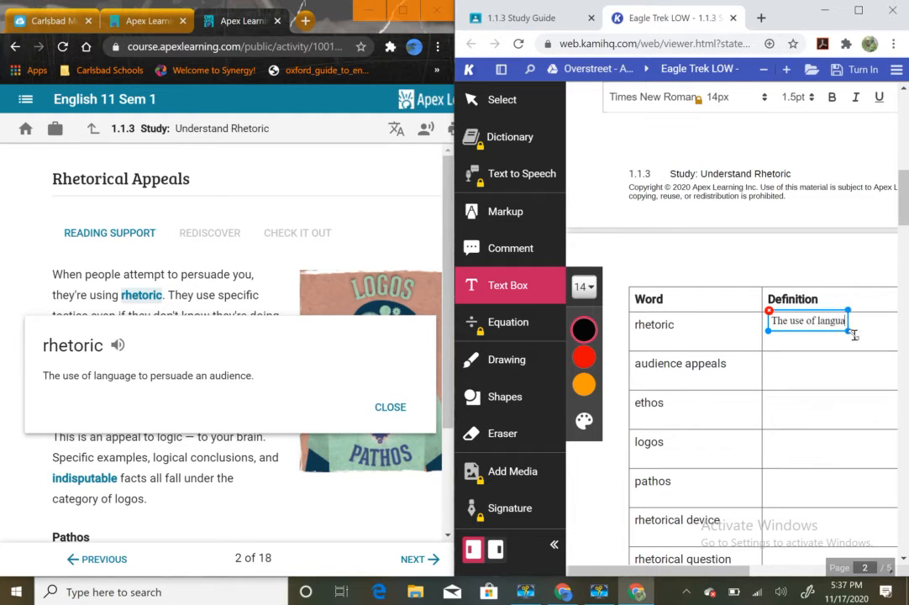
text(ge to persuade a)
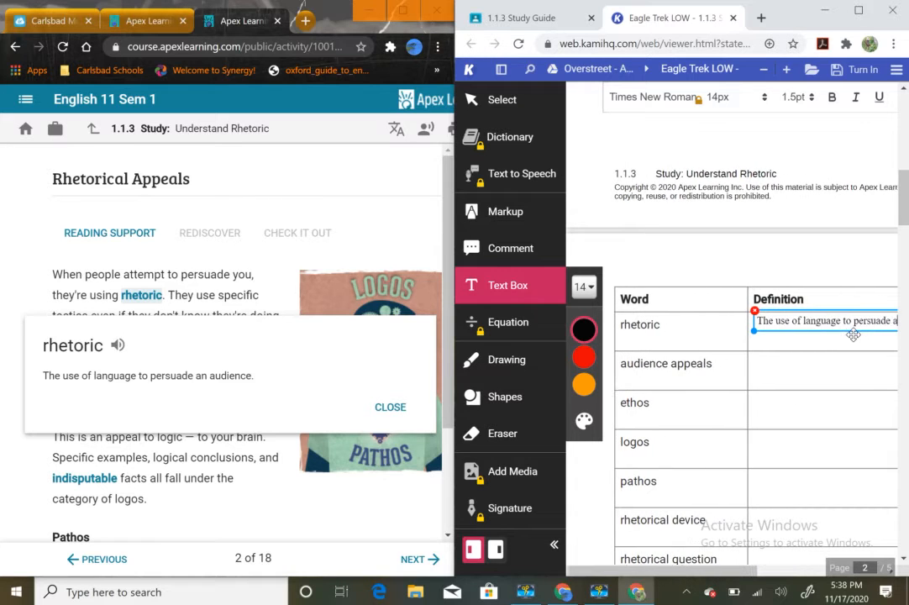
text(n audience.)
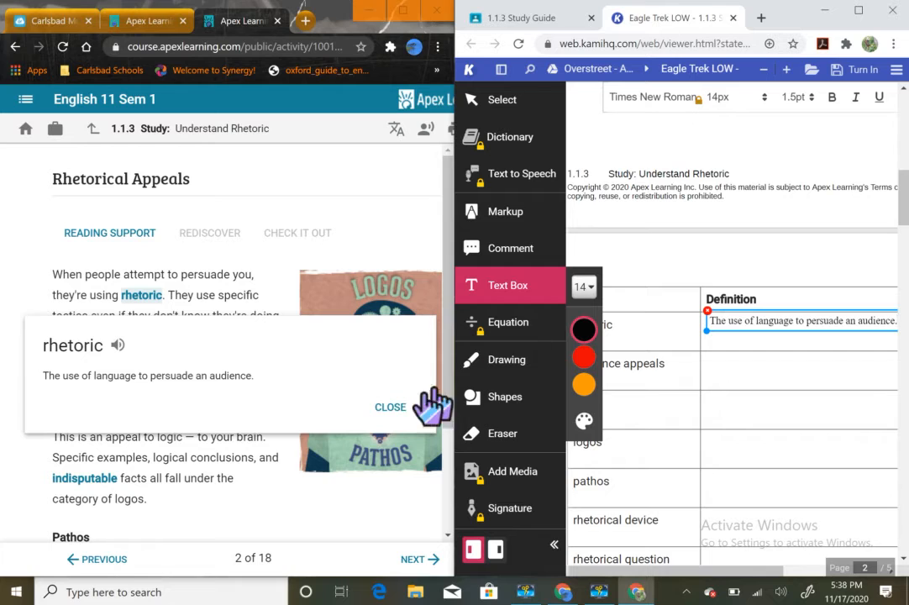
click(389, 409)
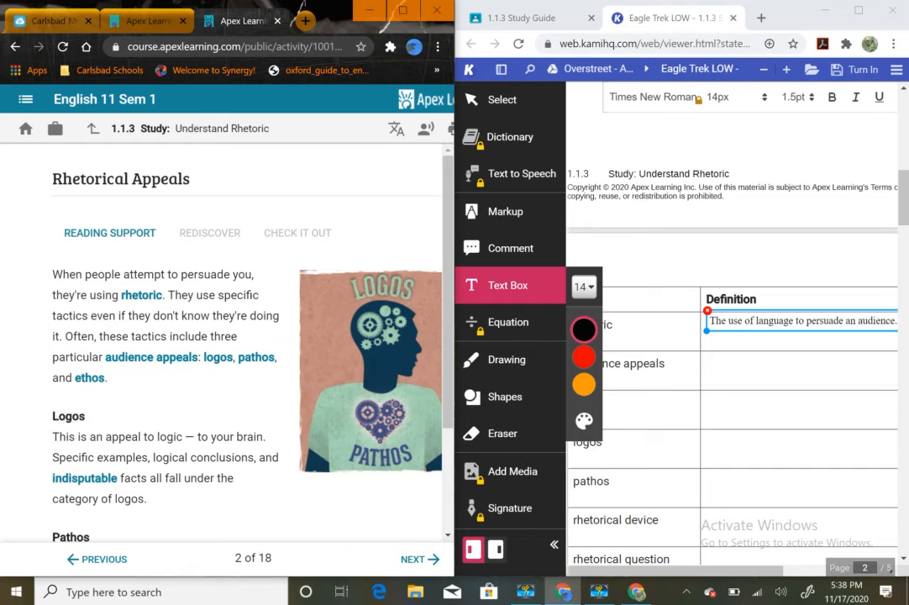
Step: Add a text box reading "Indisputable -" below the Saunter definition on page 1 of the study guide
scroll(732, 404, left, 1)
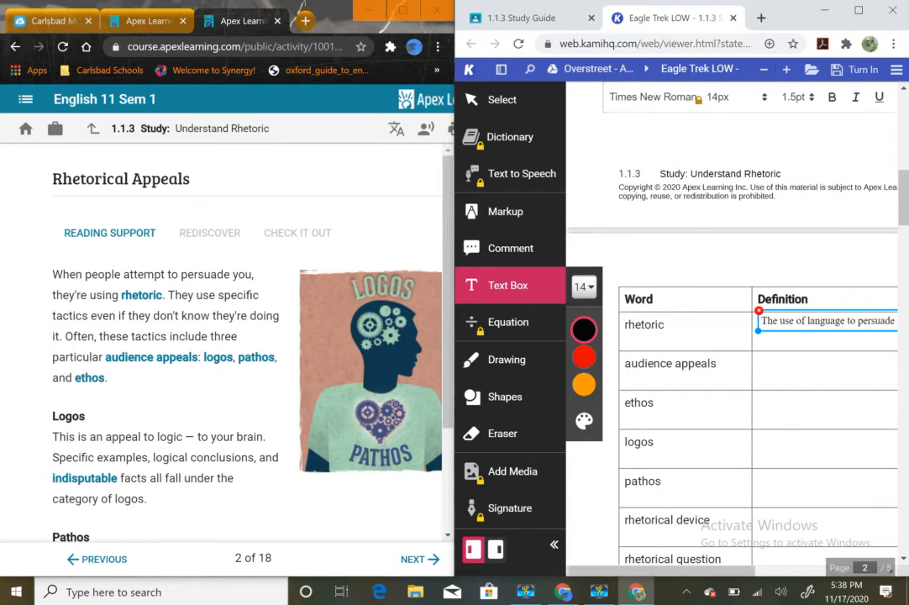
scroll(732, 403, down, 2)
scroll(732, 404, down, 1)
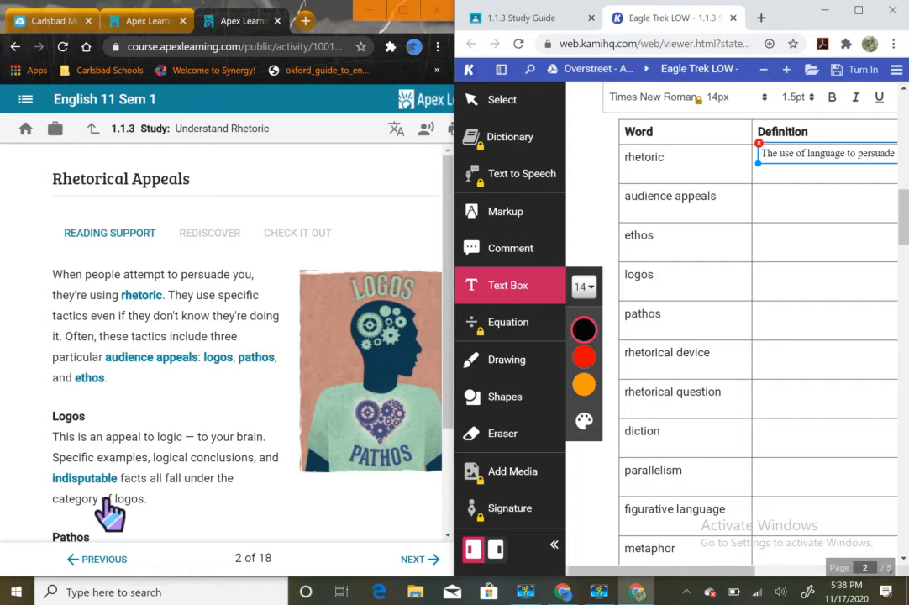
scroll(732, 336, down, 8)
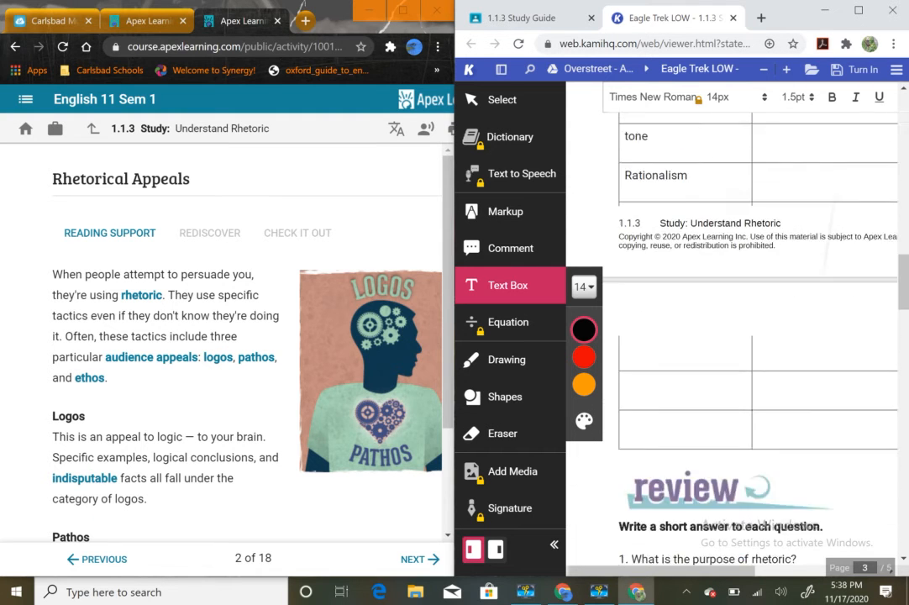
scroll(732, 337, up, 15)
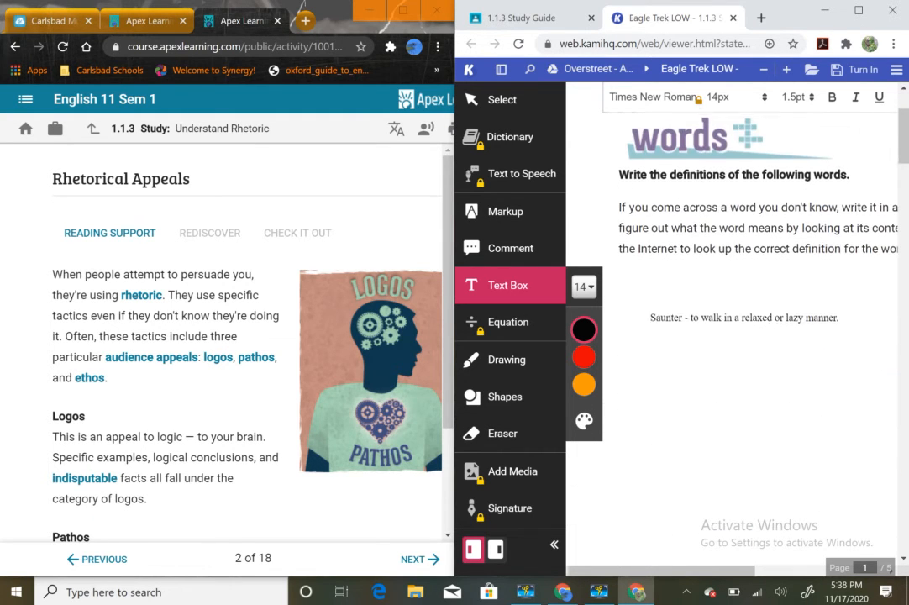
click(660, 324)
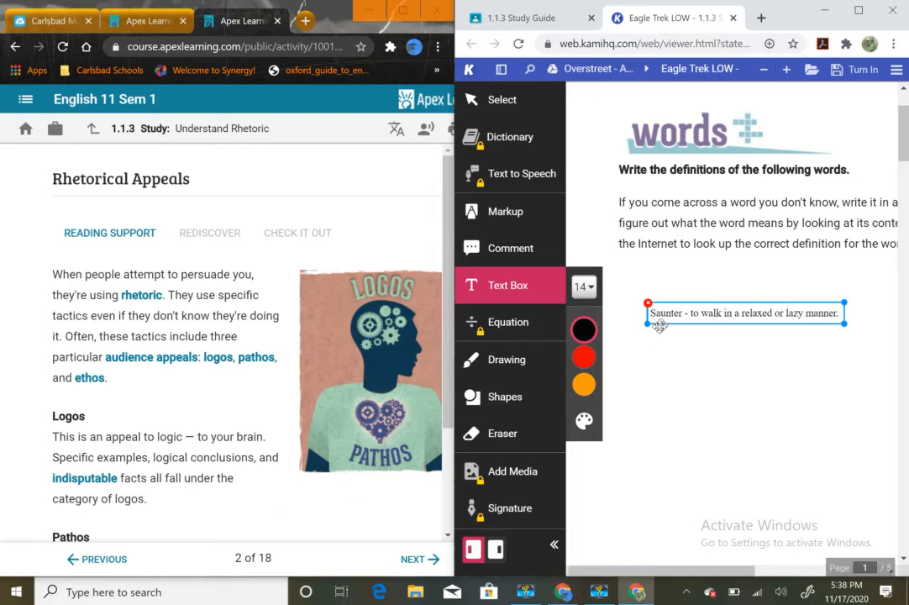
click(652, 336)
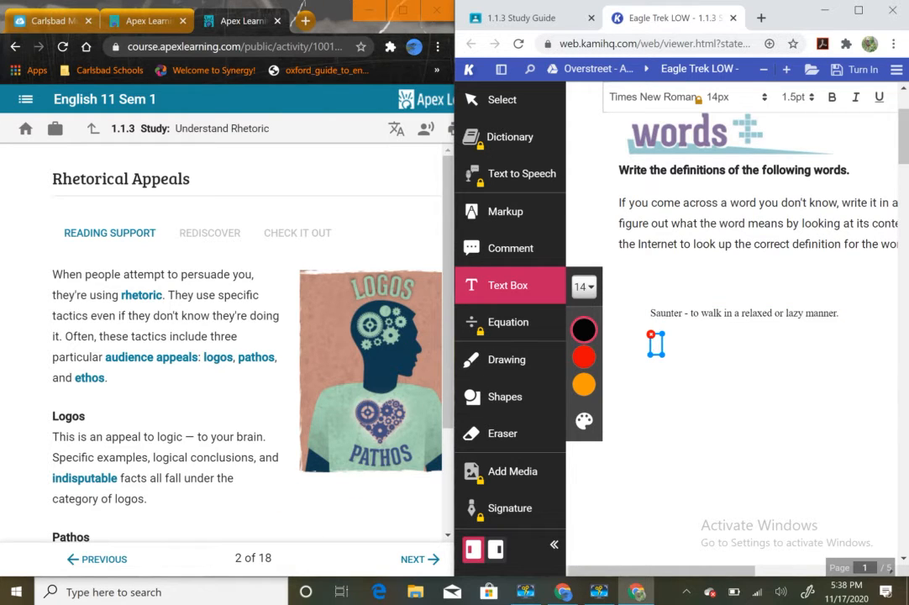
text(Indisputable -)
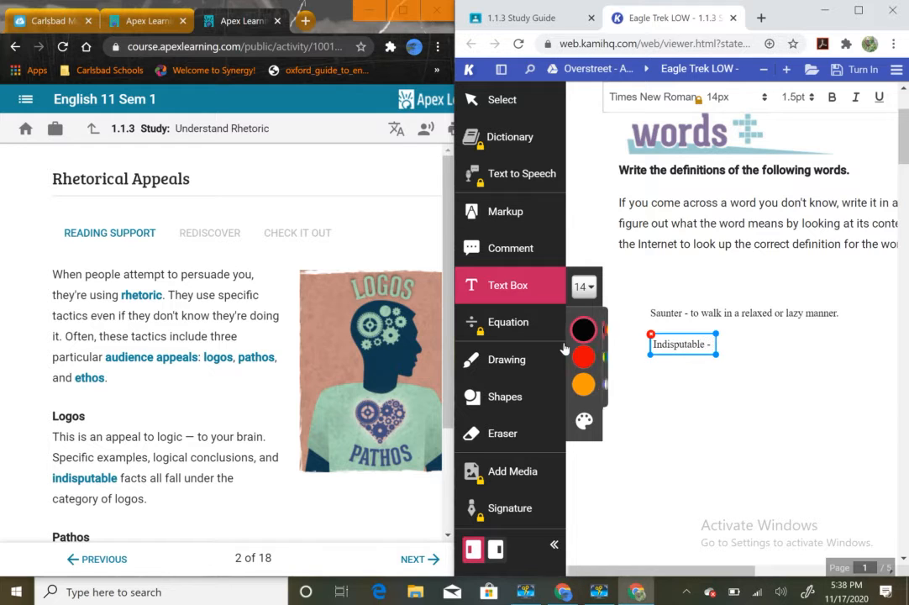
Step: Look up "indisputable" in the lesson and complete its text box with "unable to be challenged"
click(107, 490)
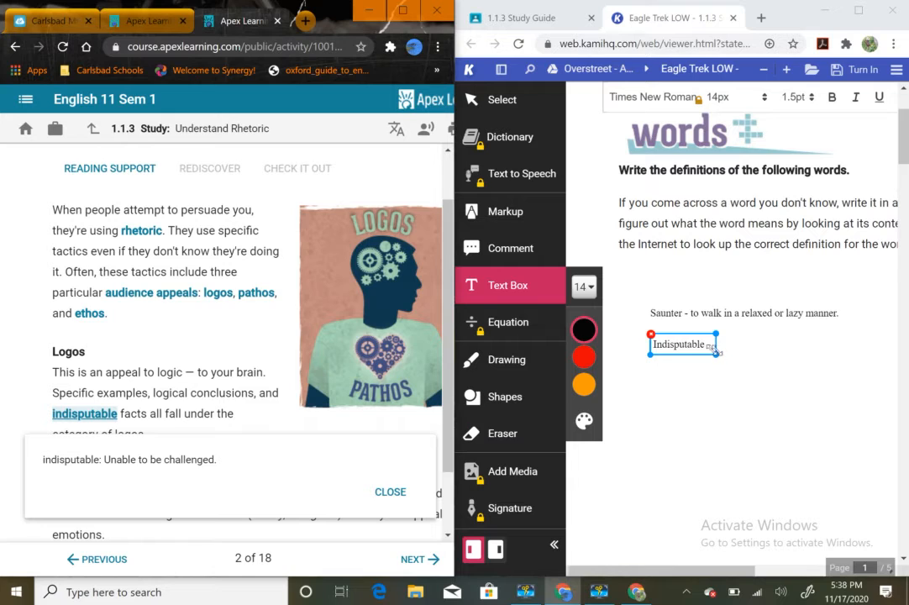
text(un)
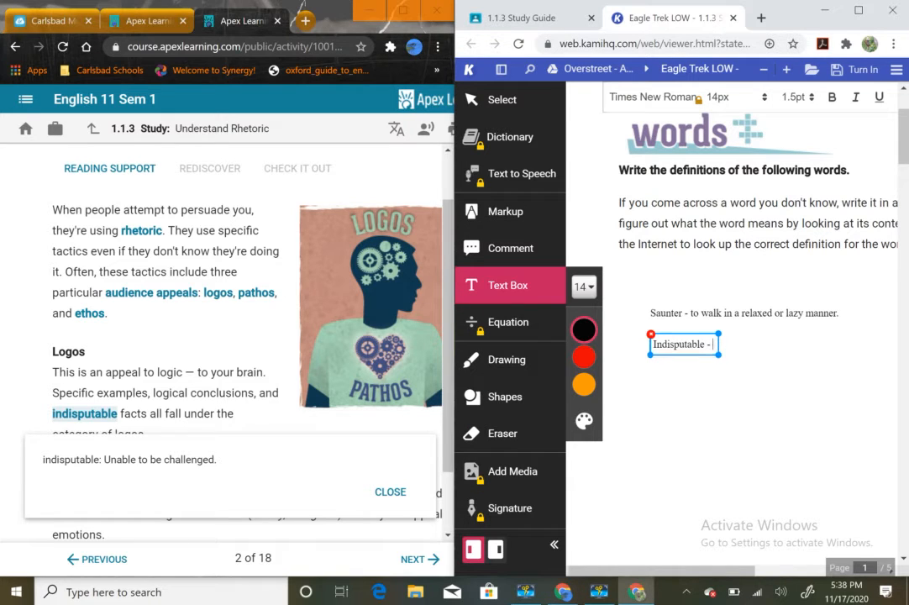
text(able to b)
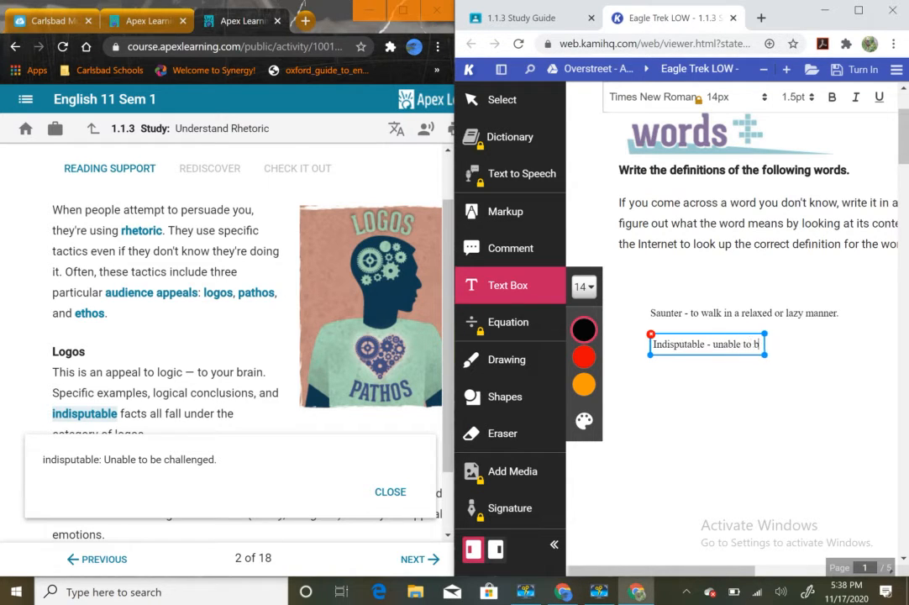
text(e chan)
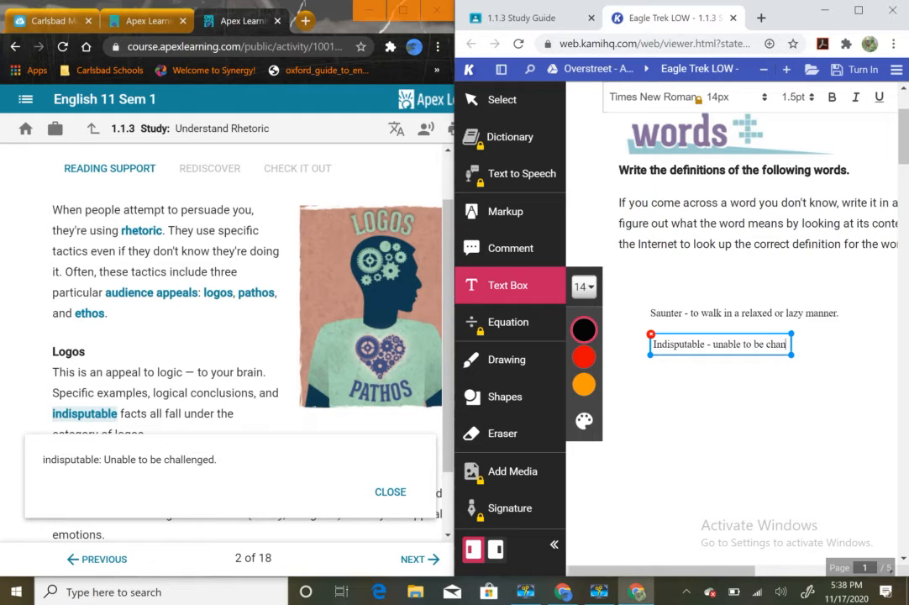
key(BackSpace)
text(llenged)
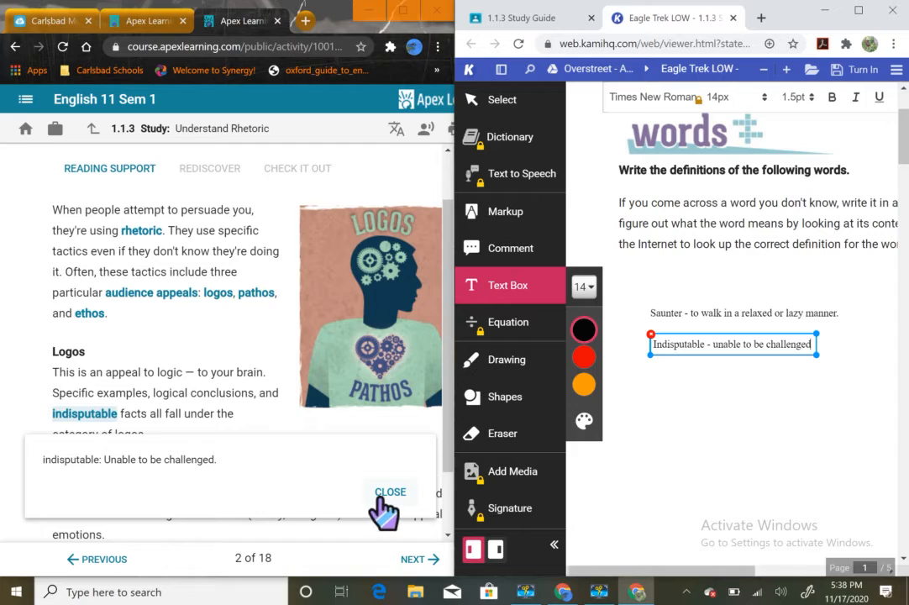
click(390, 496)
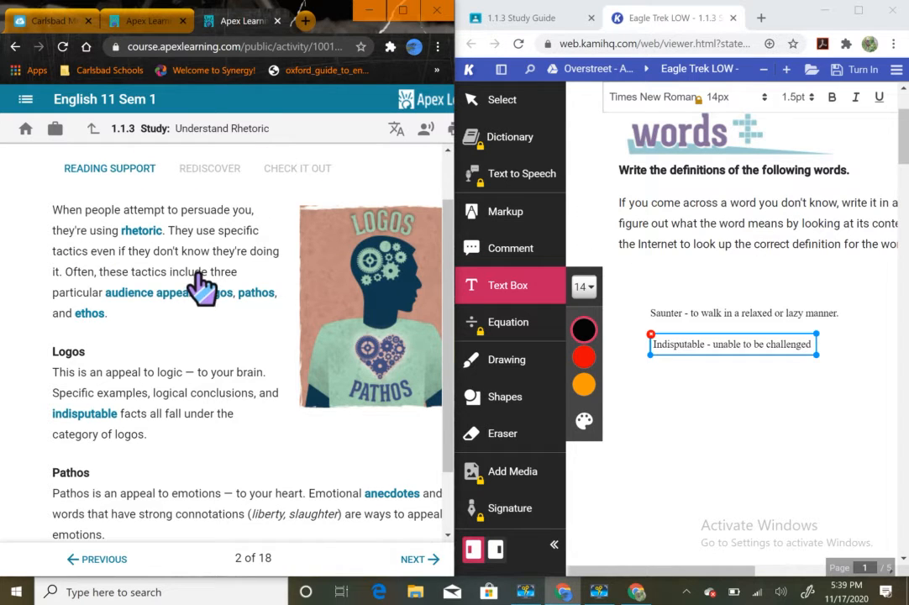
click(144, 26)
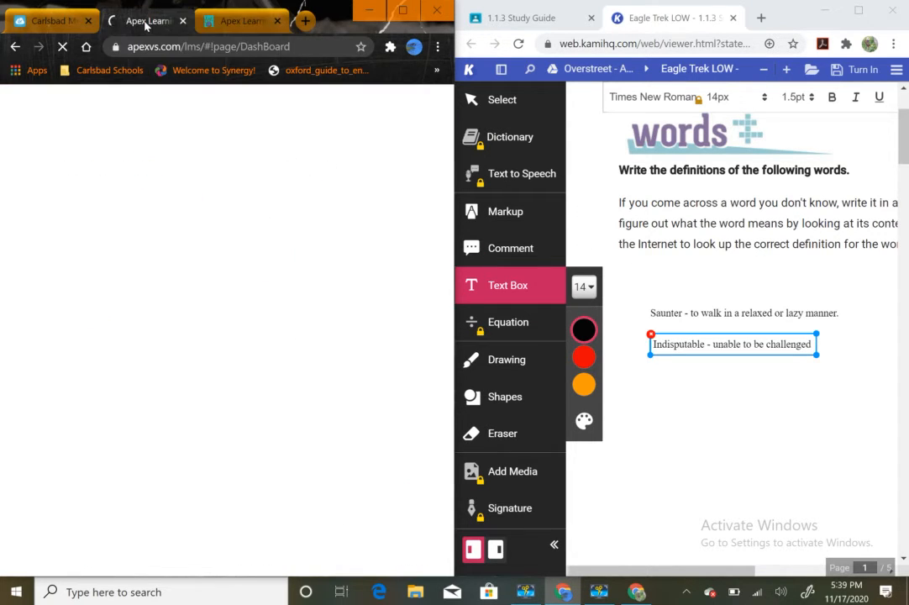
click(232, 24)
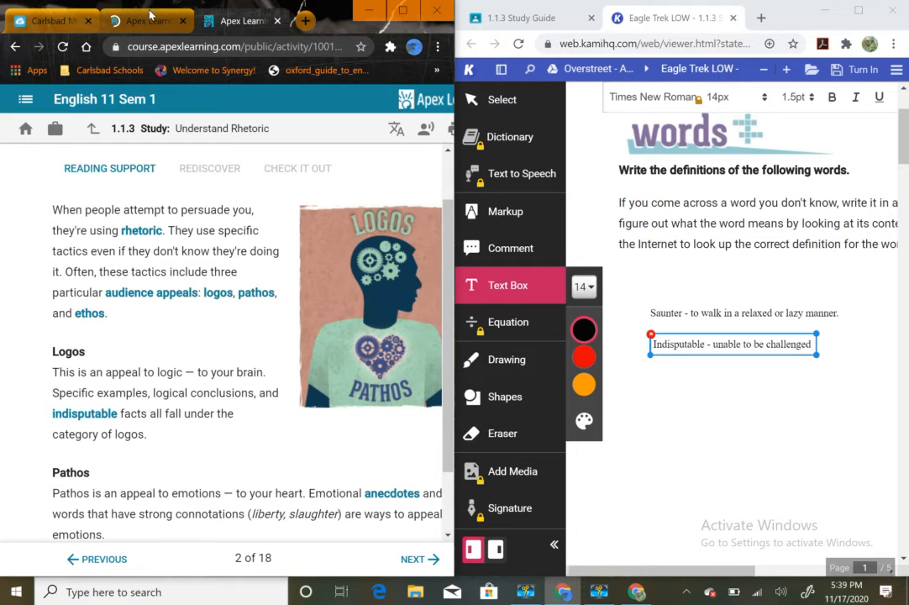
click(150, 15)
click(254, 28)
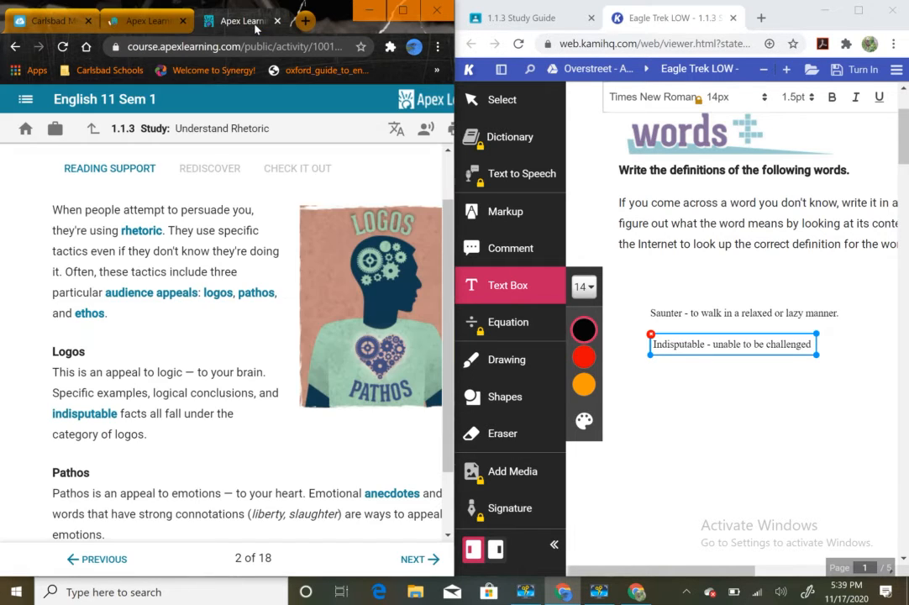
click(131, 24)
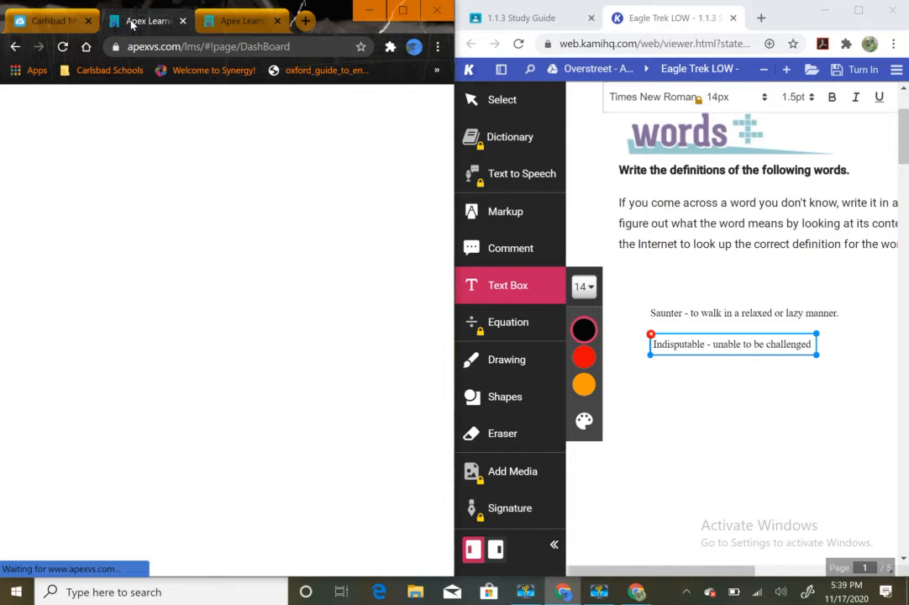
click(220, 18)
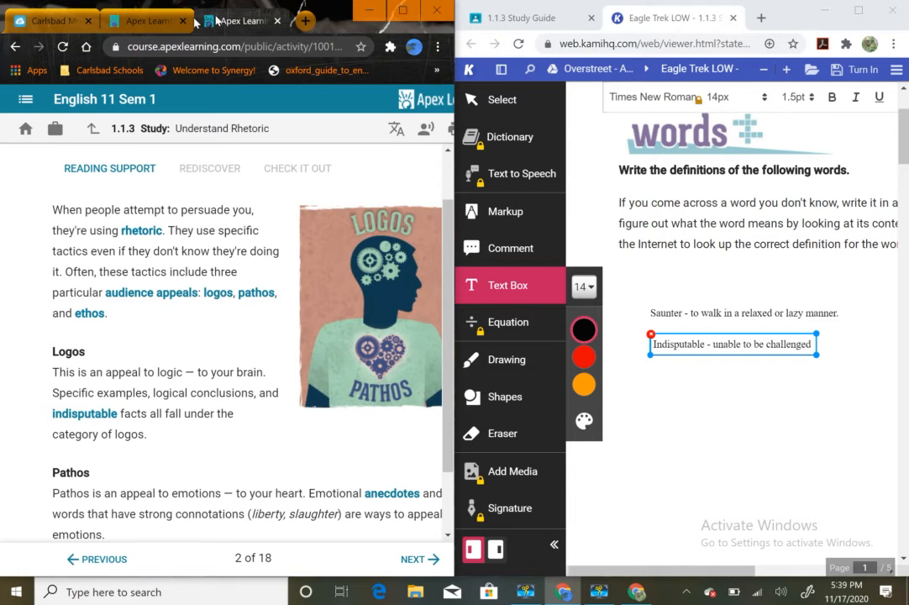
click(132, 21)
click(234, 21)
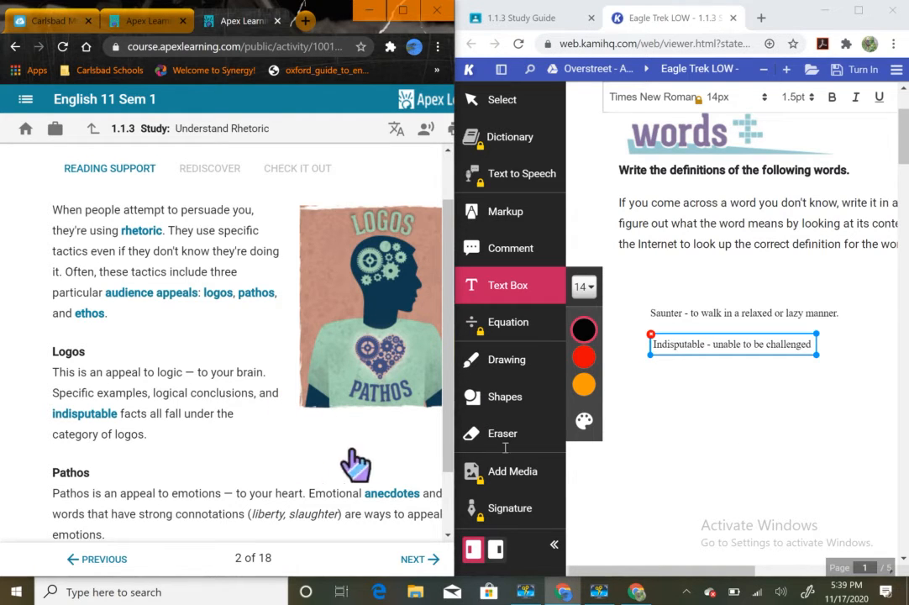
Step: Answer review question 1 on page 3 with a text box reading "to persuade someone in a certain type of feeling or bias"
click(747, 452)
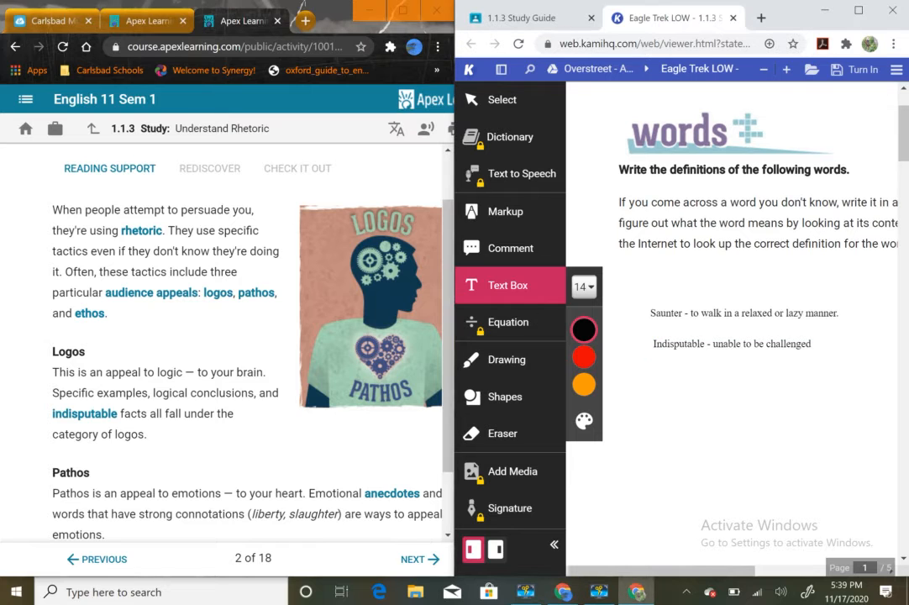
scroll(732, 336, down, 15)
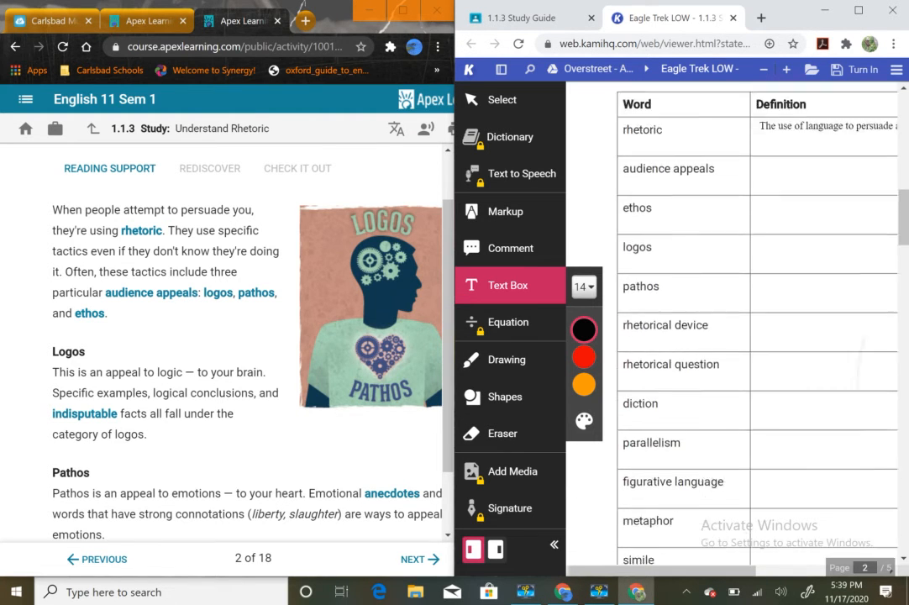
scroll(731, 337, down, 8)
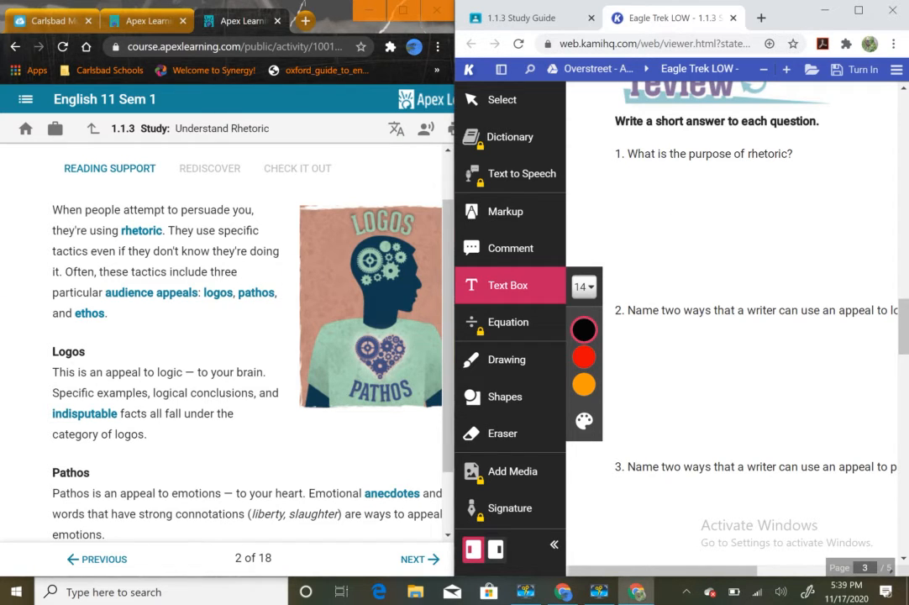
click(639, 176)
text(to pu)
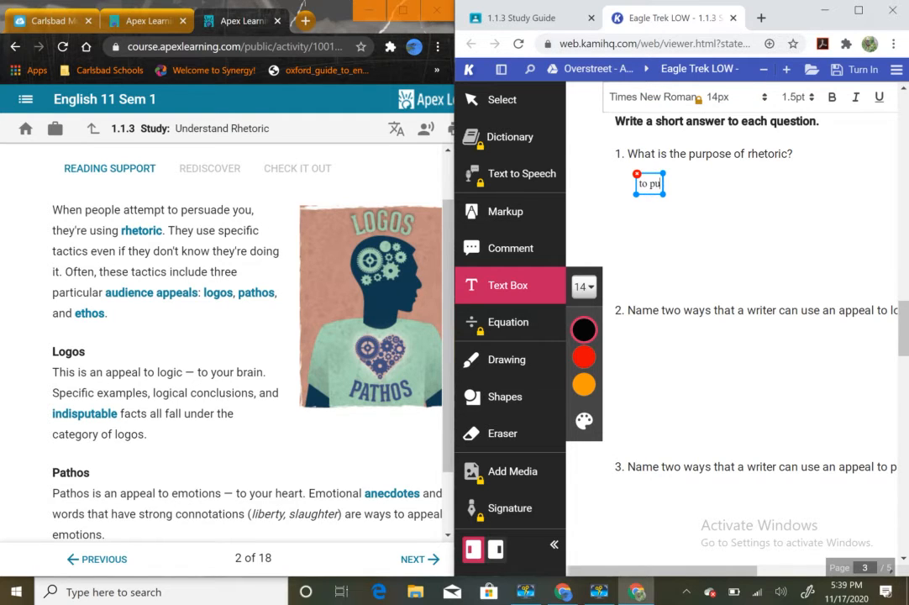
key(BackSpace)
text(ersuade someone)
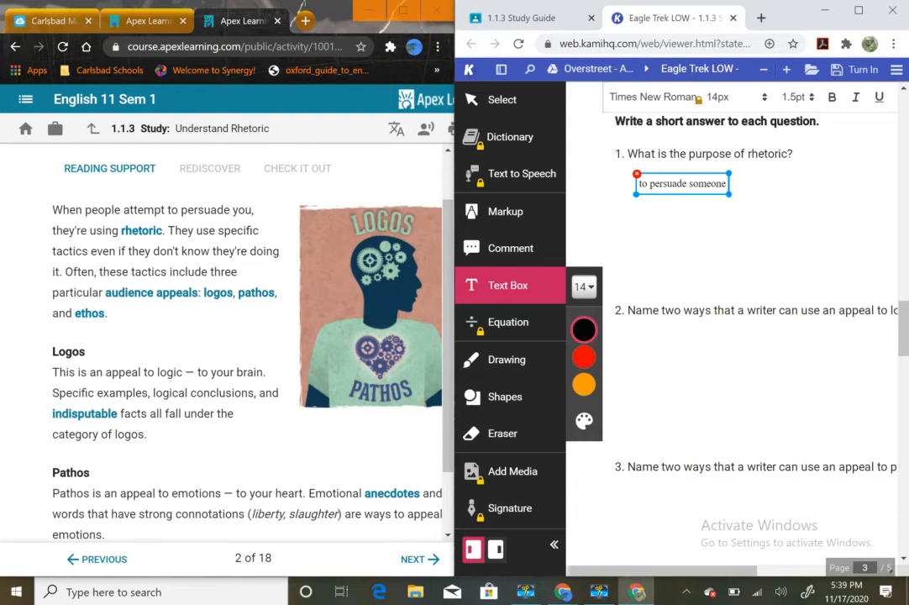
text( in a certai)
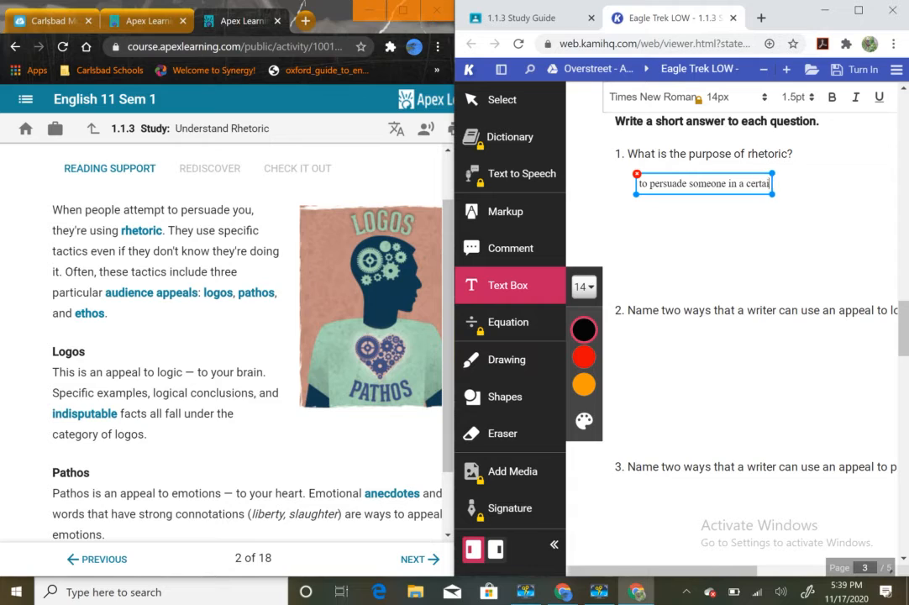
text(n type of fe)
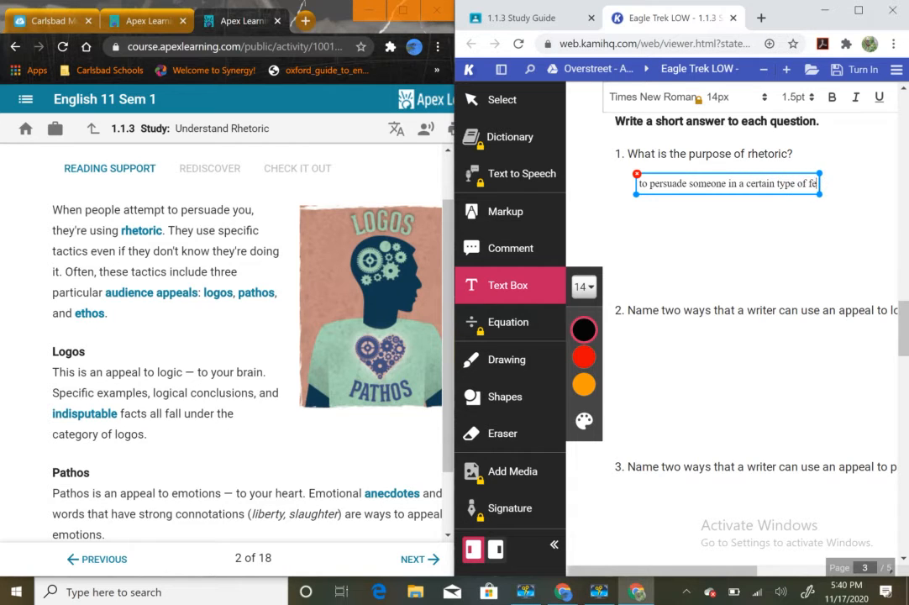
text(eling or)
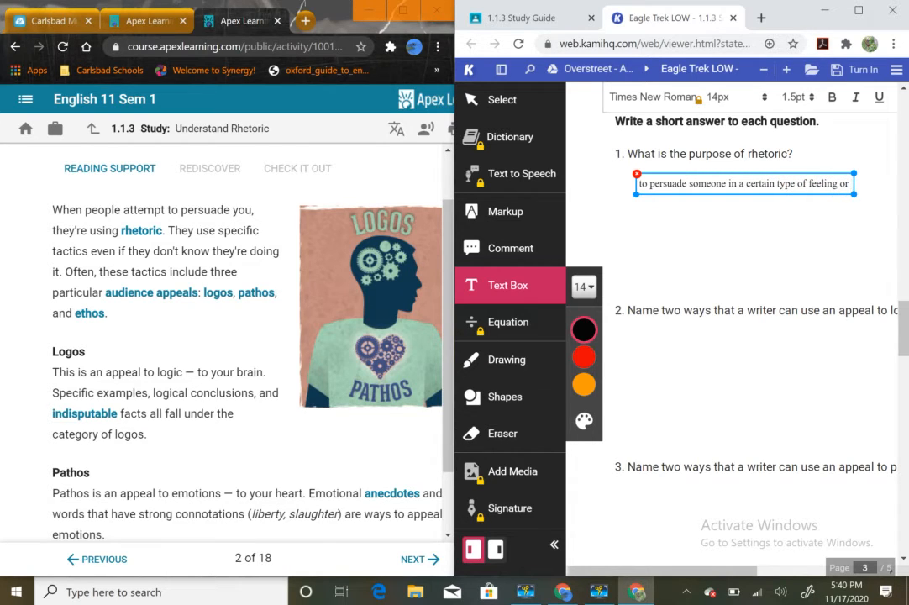
text( bias)
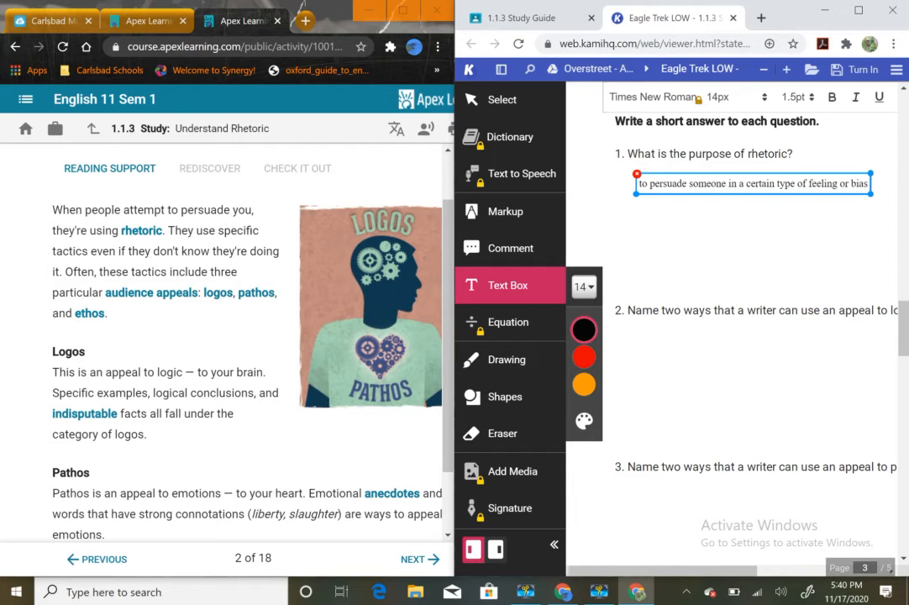
click(685, 240)
Step: Add a second text box below the question 1 answer reading "audience appeals such as logos, pathos, and ethos"
click(643, 214)
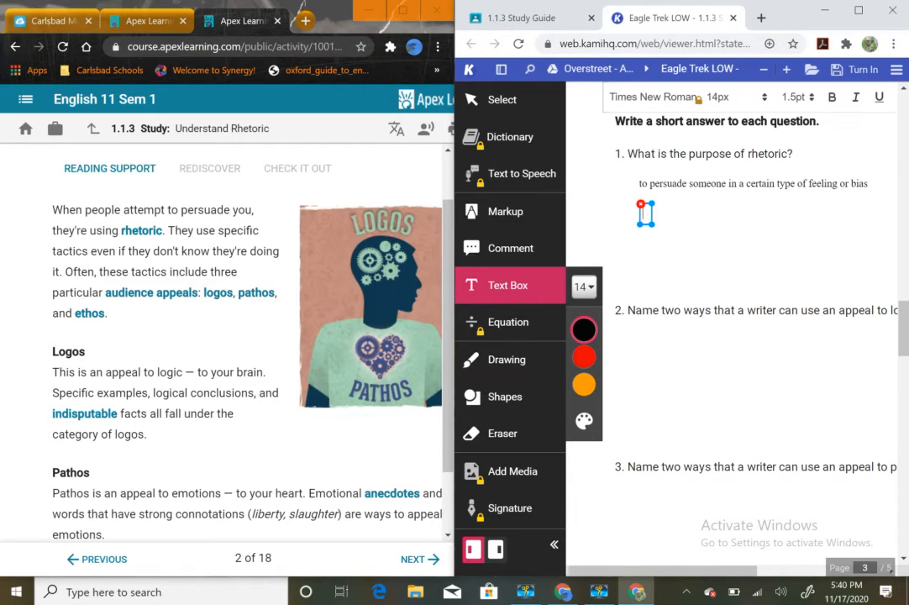
text(audiend)
text(e)
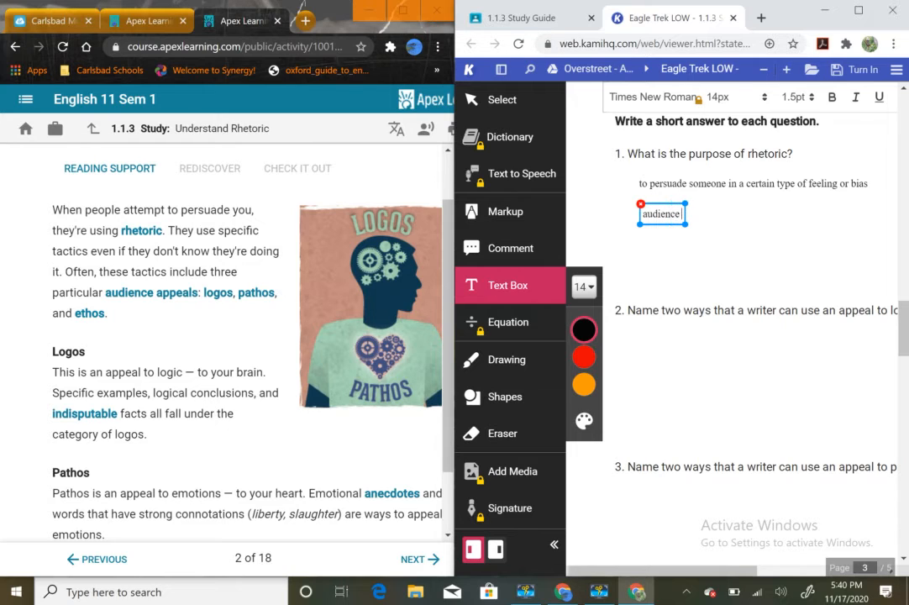
text( appeals)
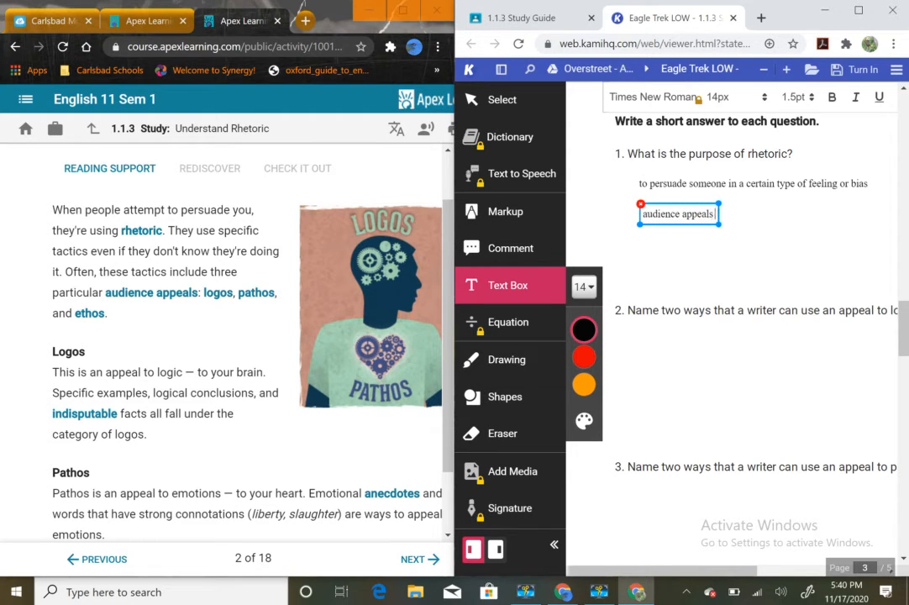
text( such as logs)
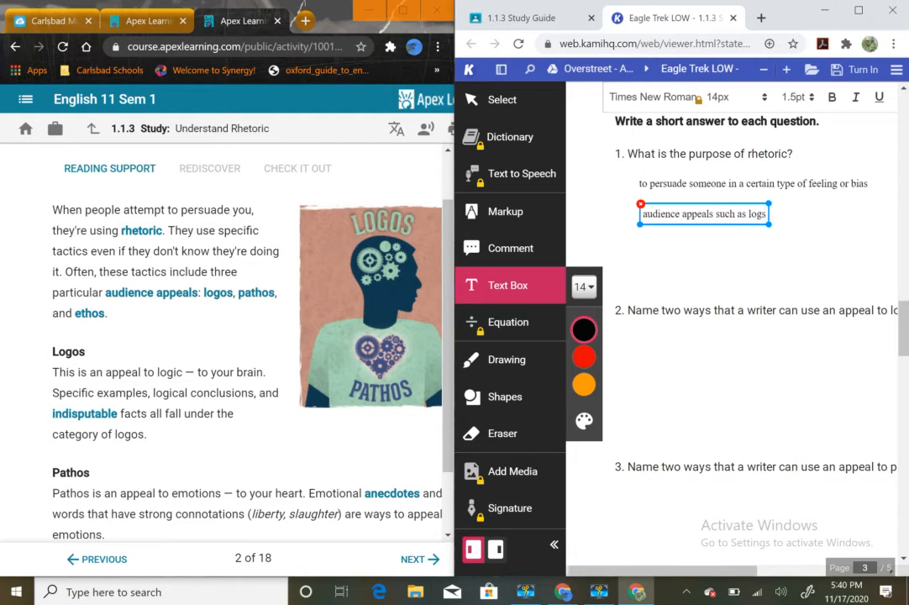
key(BackSpace)
text(os, pathos, and ethos)
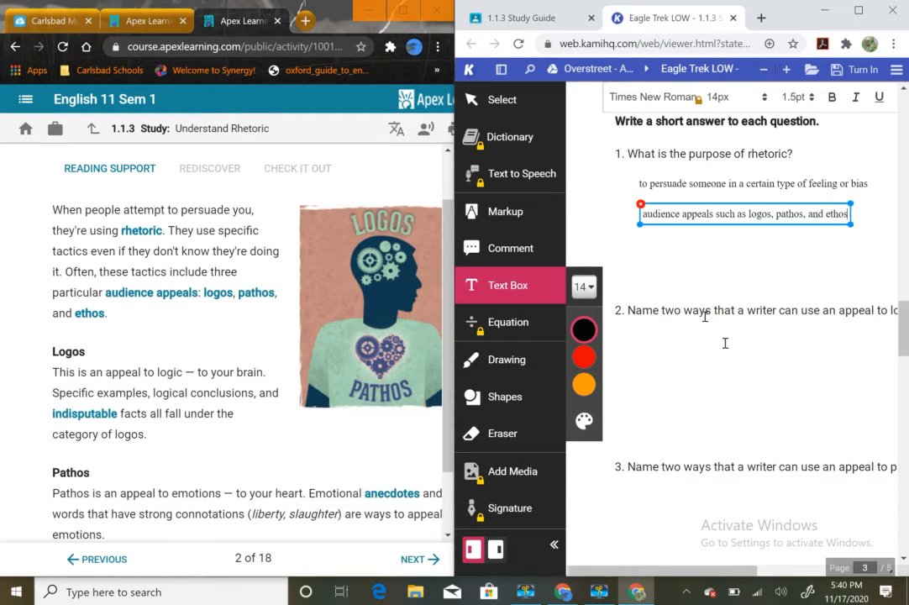
Step: Look through the remaining review questions and the gist section on pages 3 to 5 of the study guide
scroll(731, 319, down, 3)
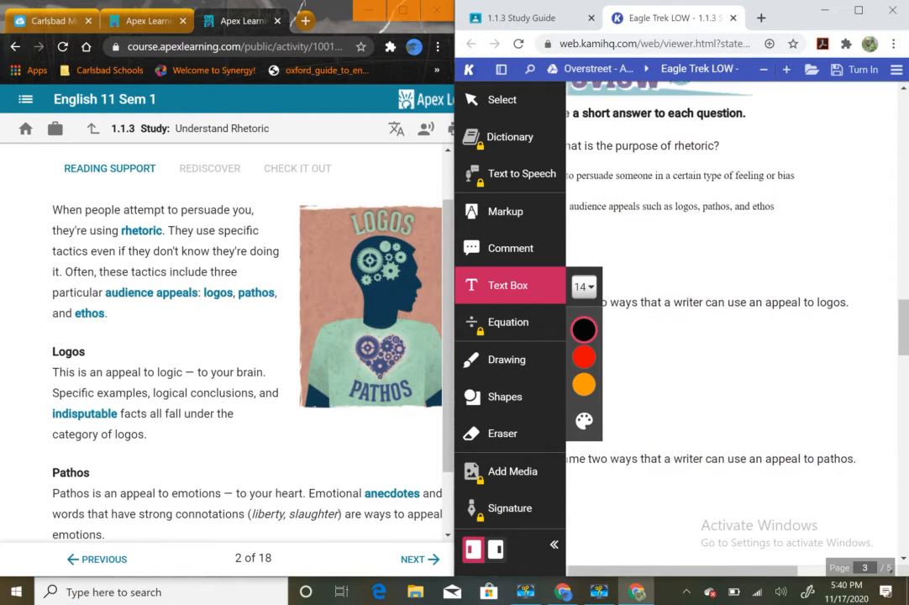
scroll(731, 319, down, 6)
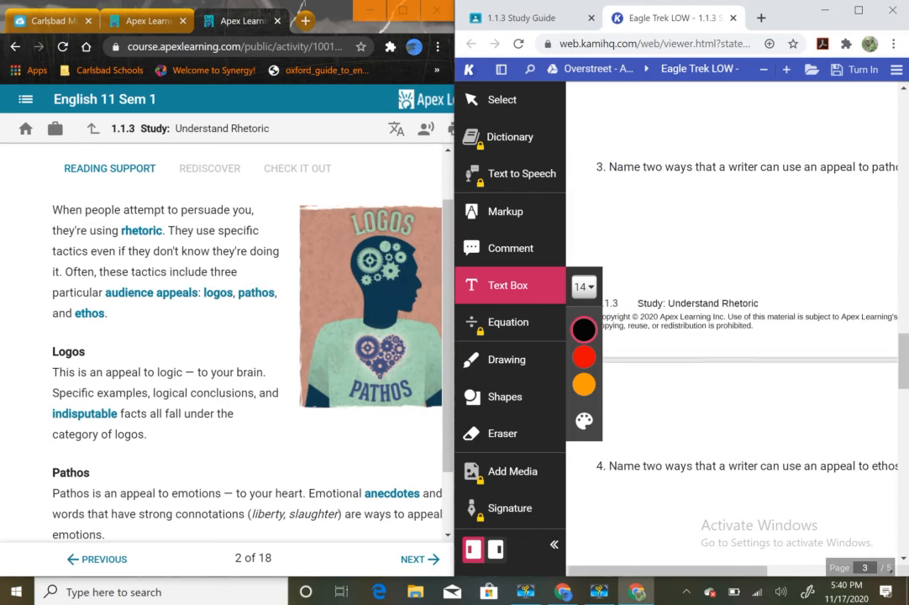
scroll(731, 319, down, 3)
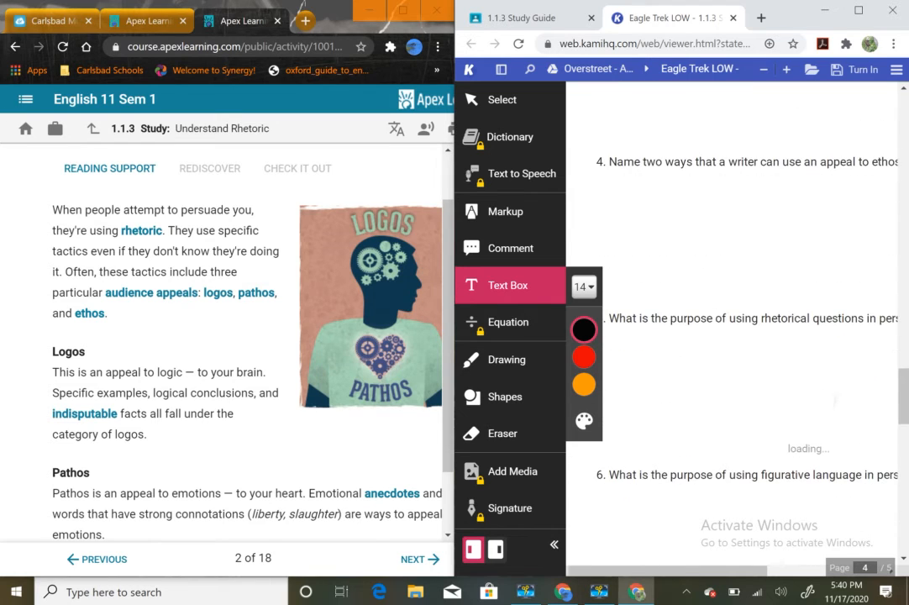
scroll(731, 319, down, 2)
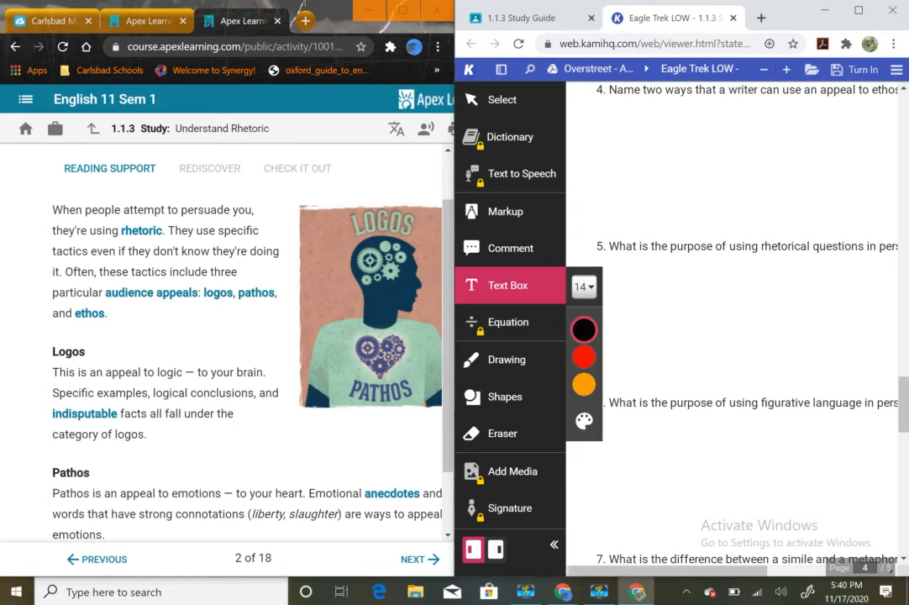
scroll(731, 319, down, 4)
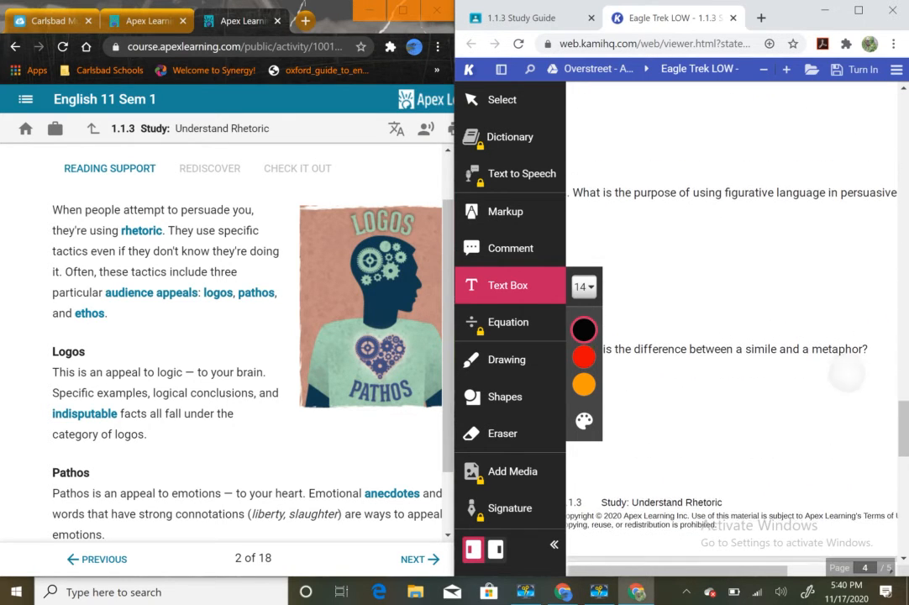
scroll(828, 374, left, 1)
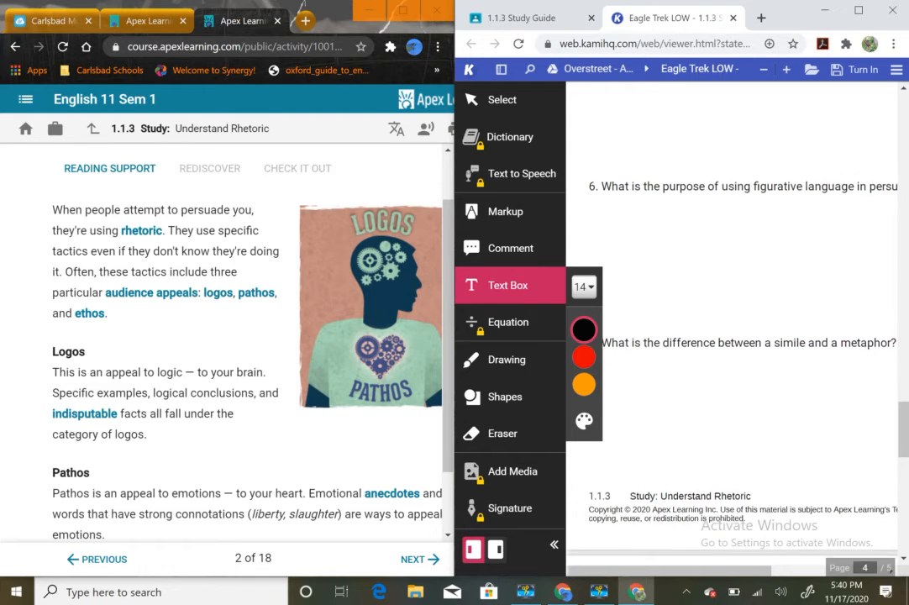
scroll(731, 336, down, 9)
scroll(731, 336, down, 4)
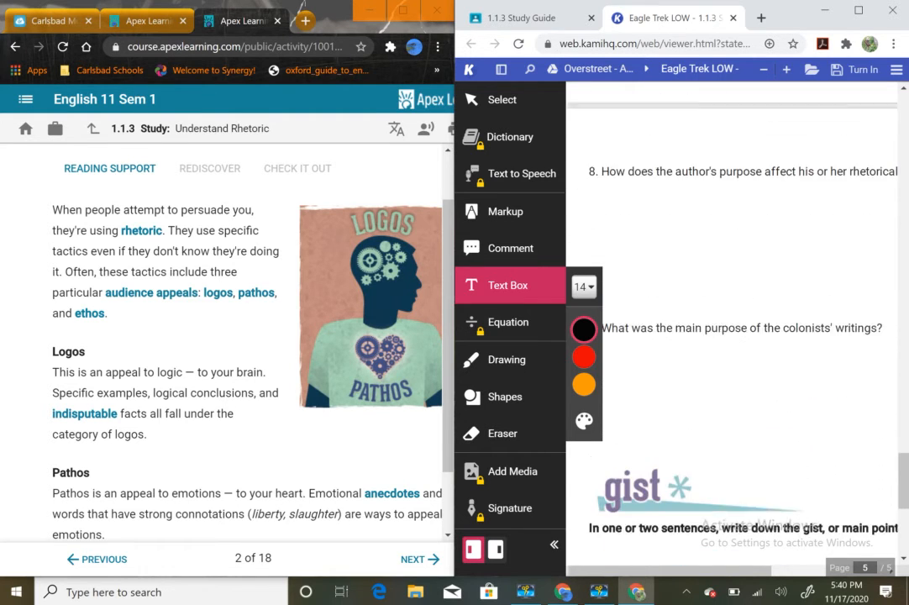
scroll(731, 336, down, 1)
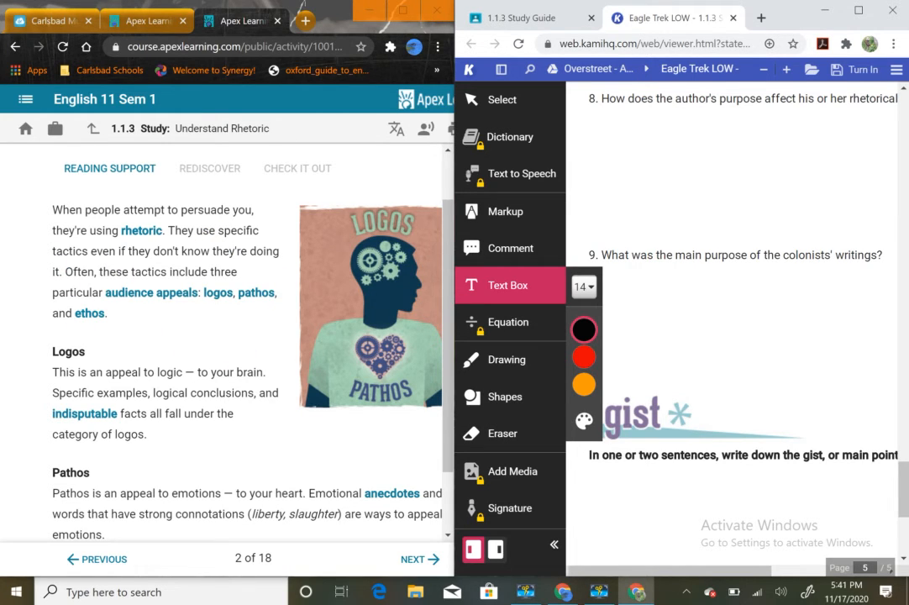
Step: Try to turn in the 1.1.3 Study Guide from Kami and dismiss the Google Classroom upgrade notice
click(850, 80)
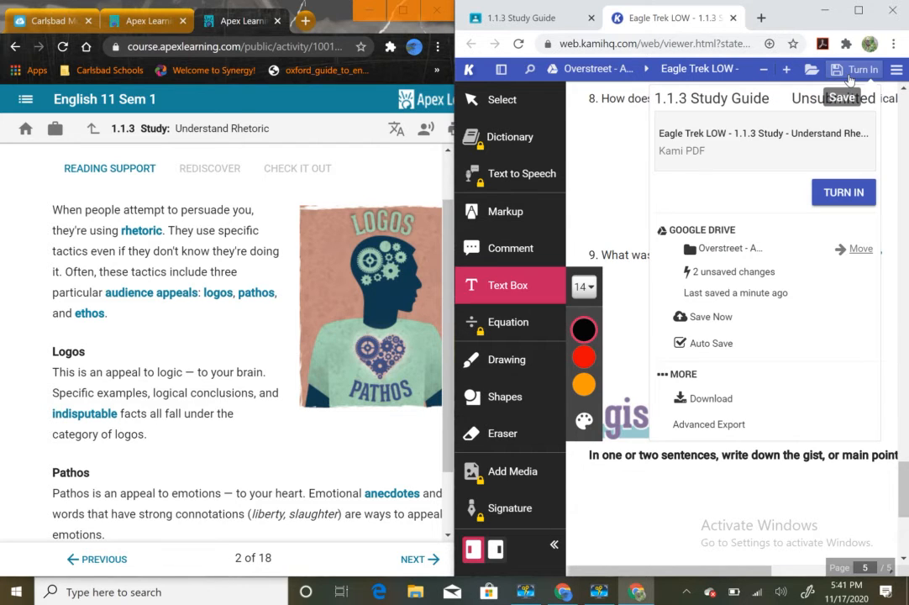
right_click(844, 196)
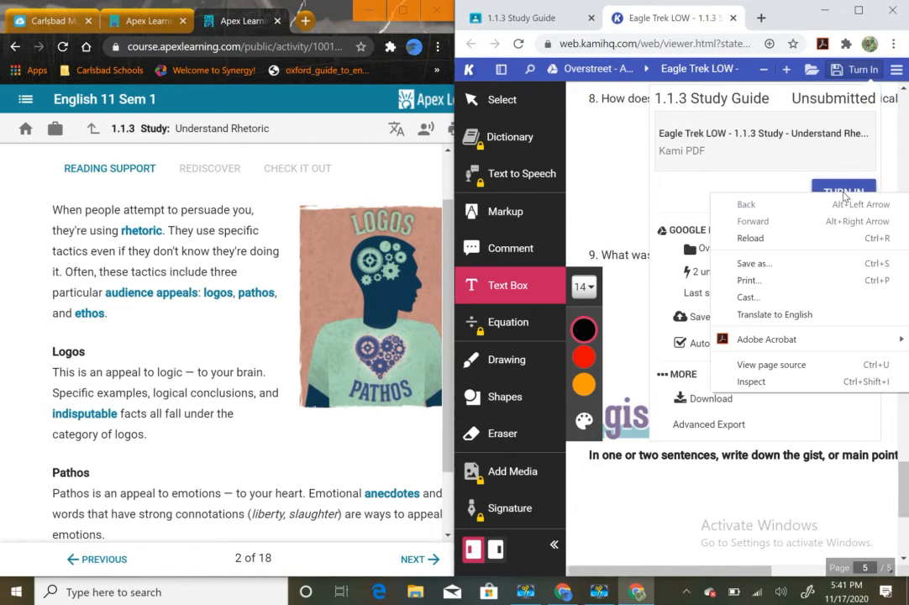
click(810, 172)
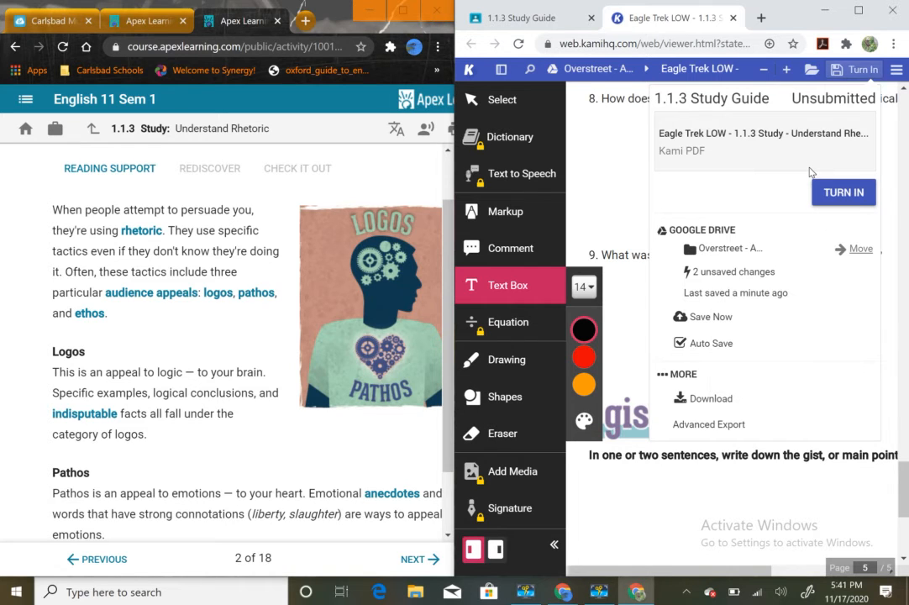
click(857, 200)
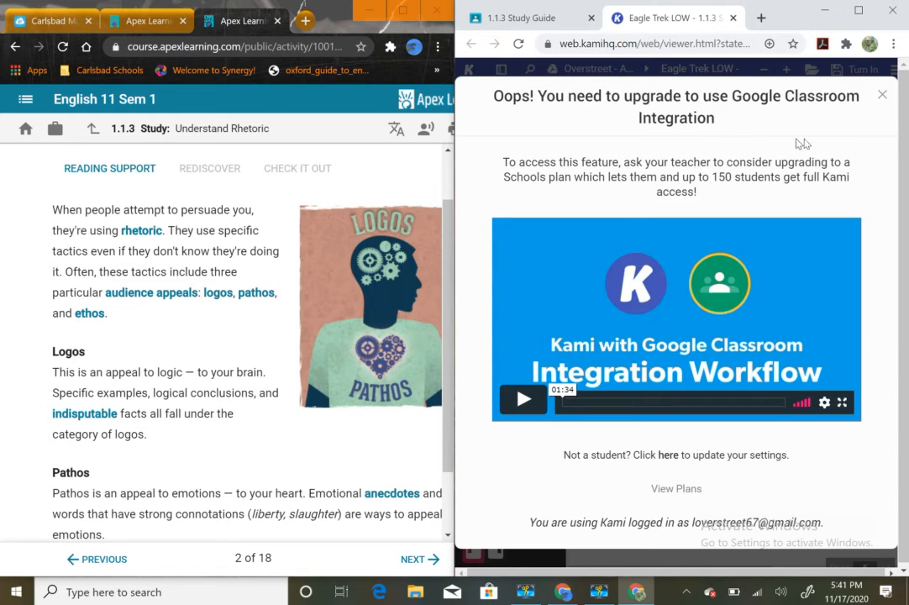
right_click(881, 98)
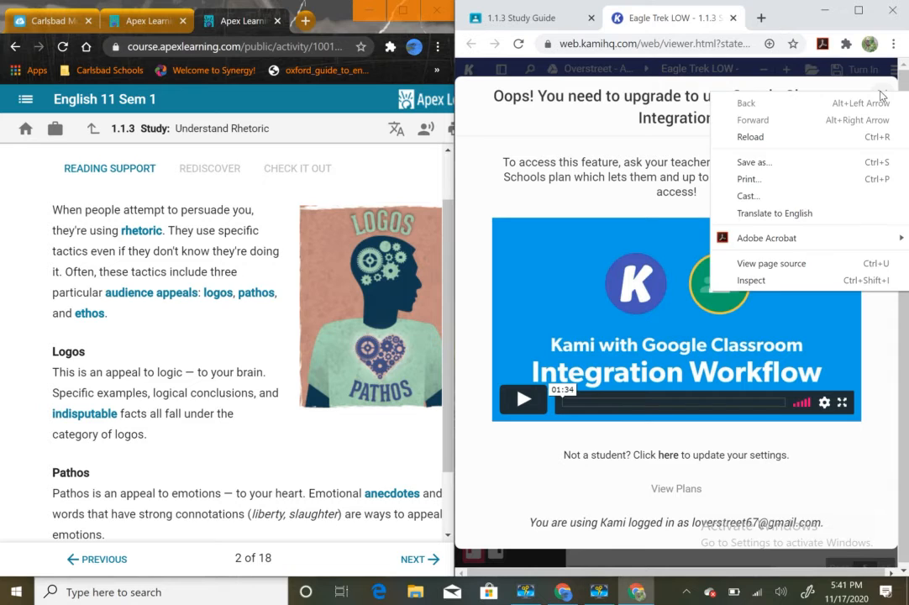
key(Escape)
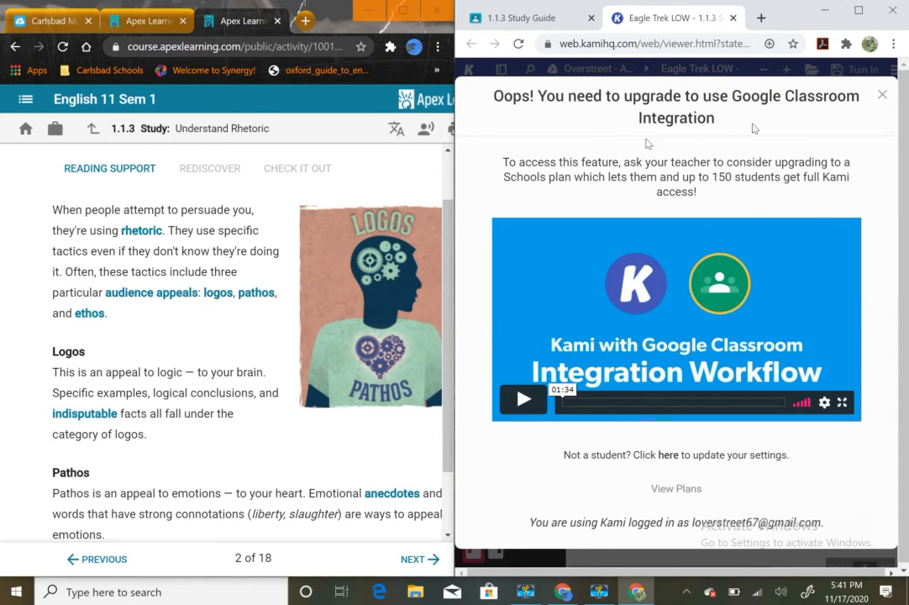
click(881, 97)
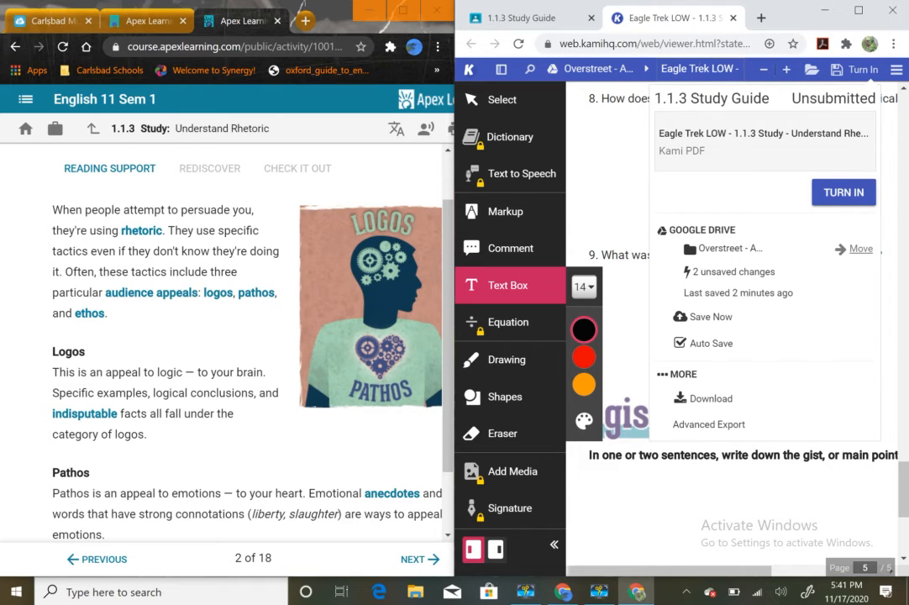
Step: Open the study guide PDF attached to the 1.1.3 Study Guide assignment in Google Classroom and check its pages for the entered answers
click(552, 21)
click(478, 81)
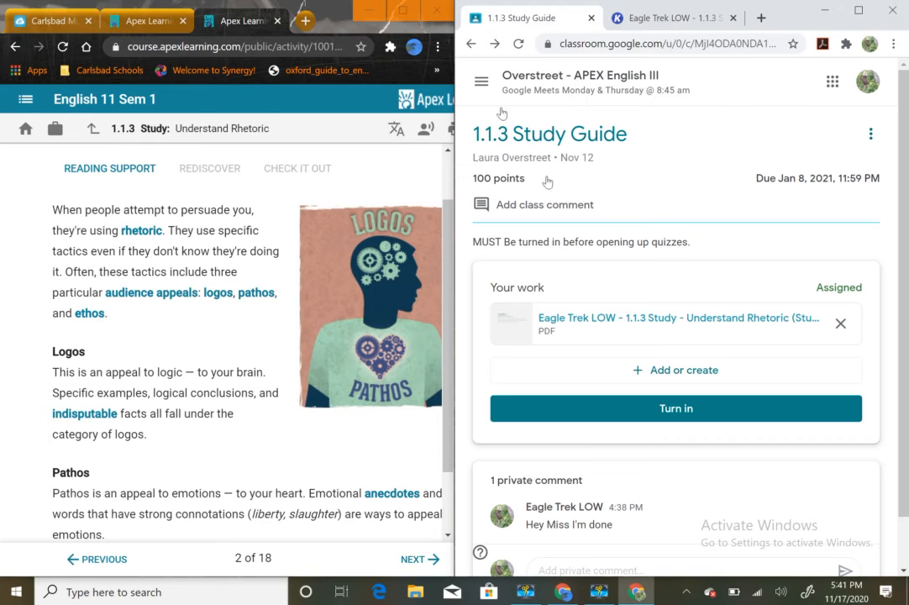
click(593, 320)
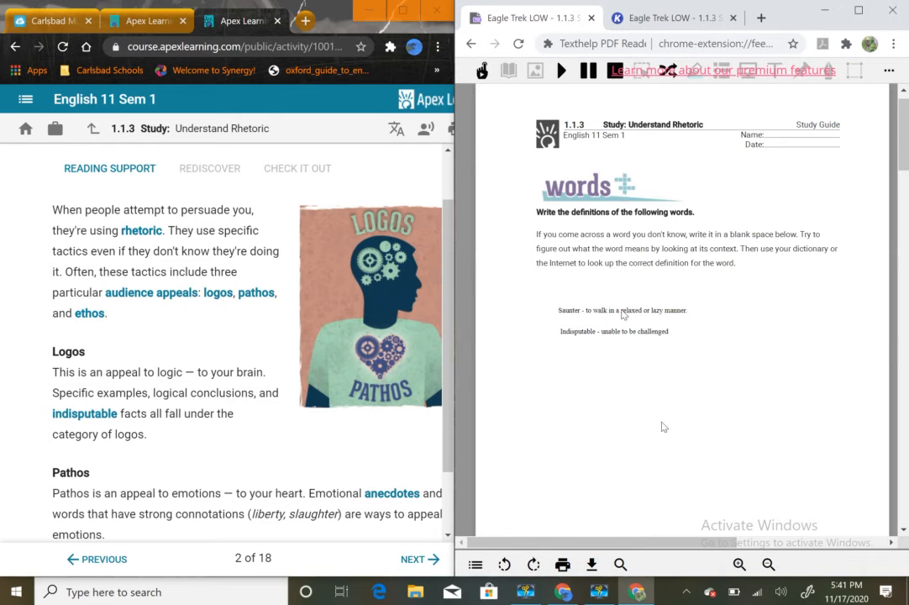
scroll(682, 319, down, 10)
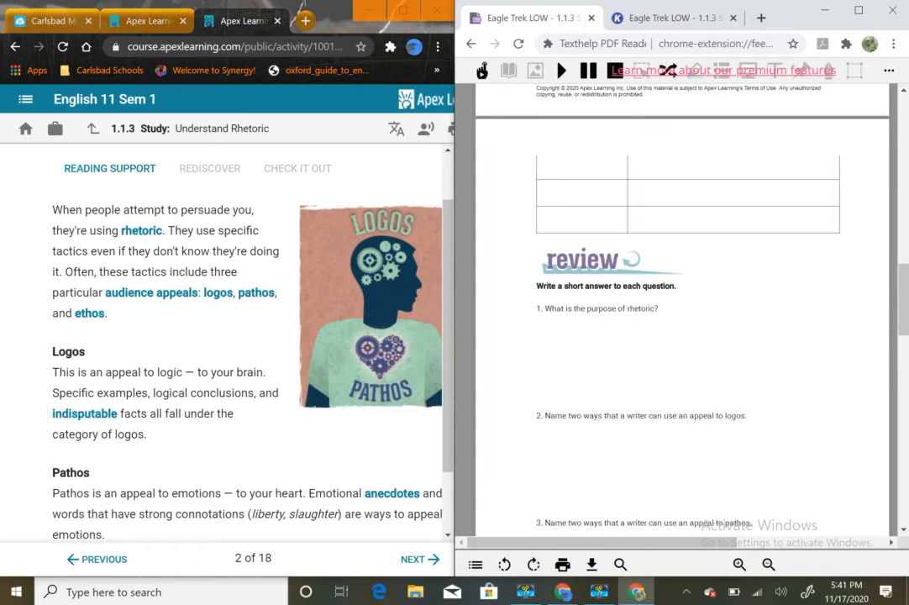
scroll(683, 311, up, 6)
scroll(682, 311, down, 4)
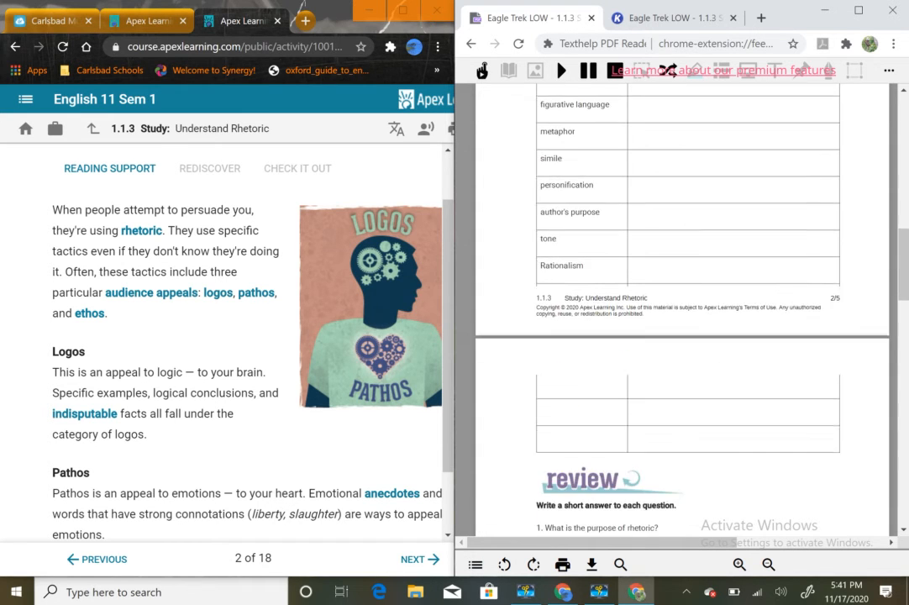
scroll(683, 311, up, 10)
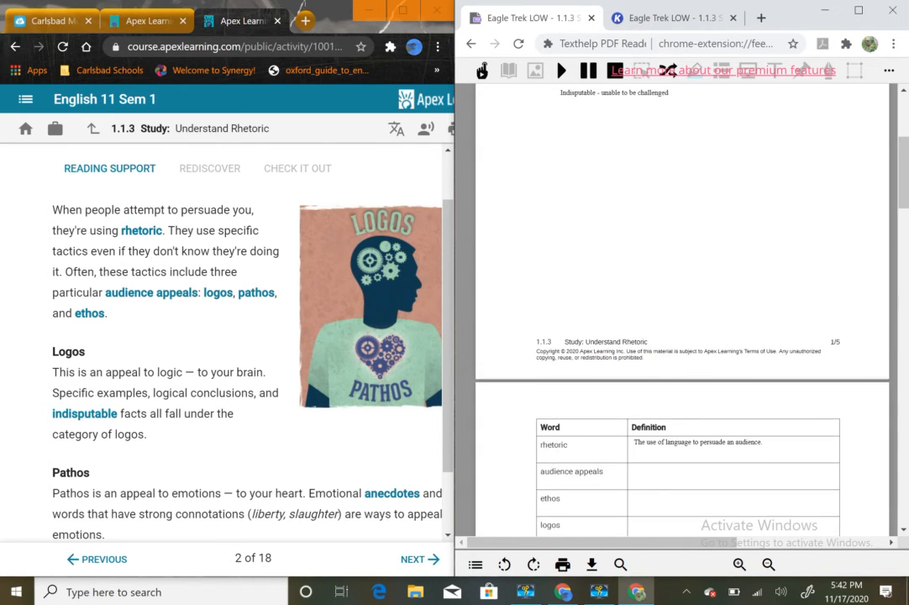
scroll(779, 422, down, 10)
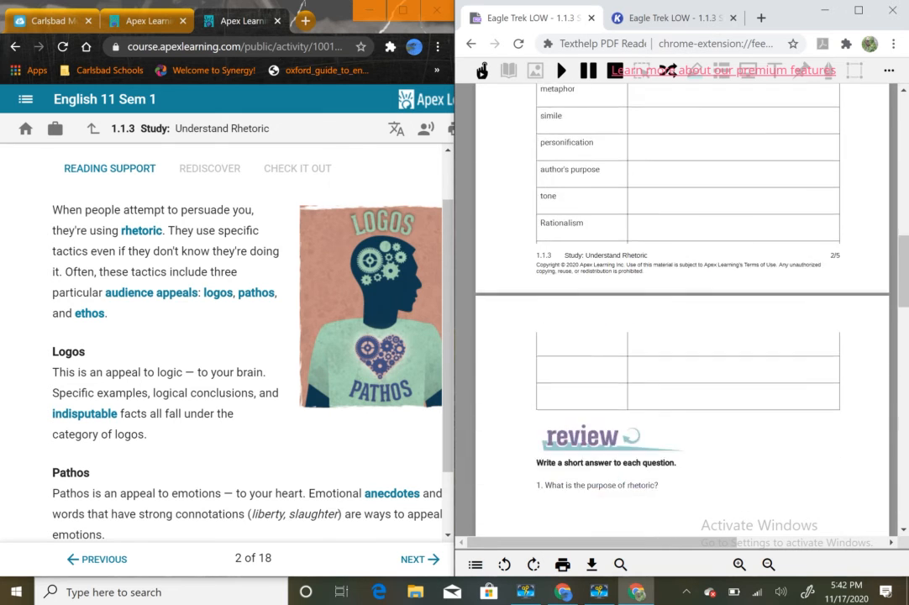
scroll(635, 351, down, 1)
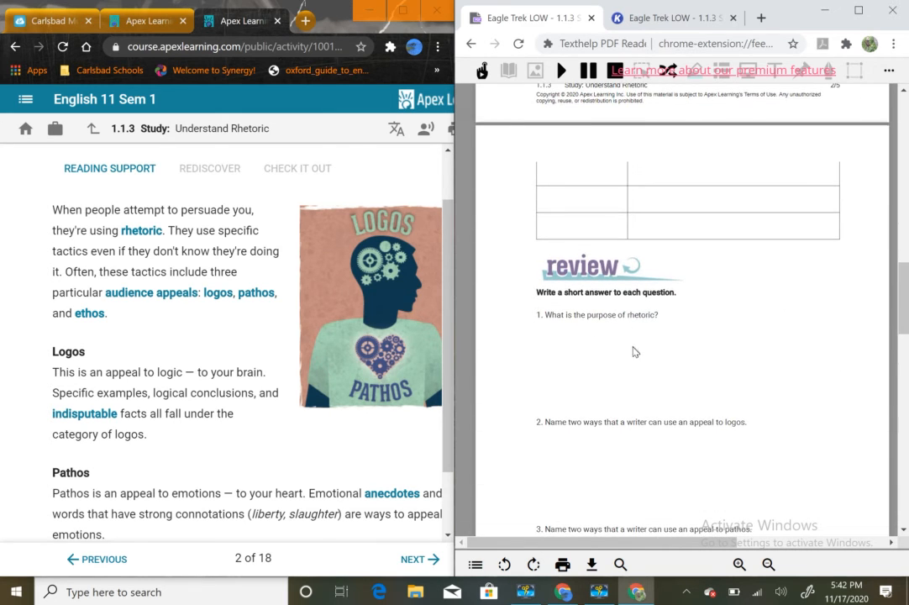
Step: Dismiss Kami's turn-in panel and recheck the vocabulary table and review questions in the attached PDF
click(653, 19)
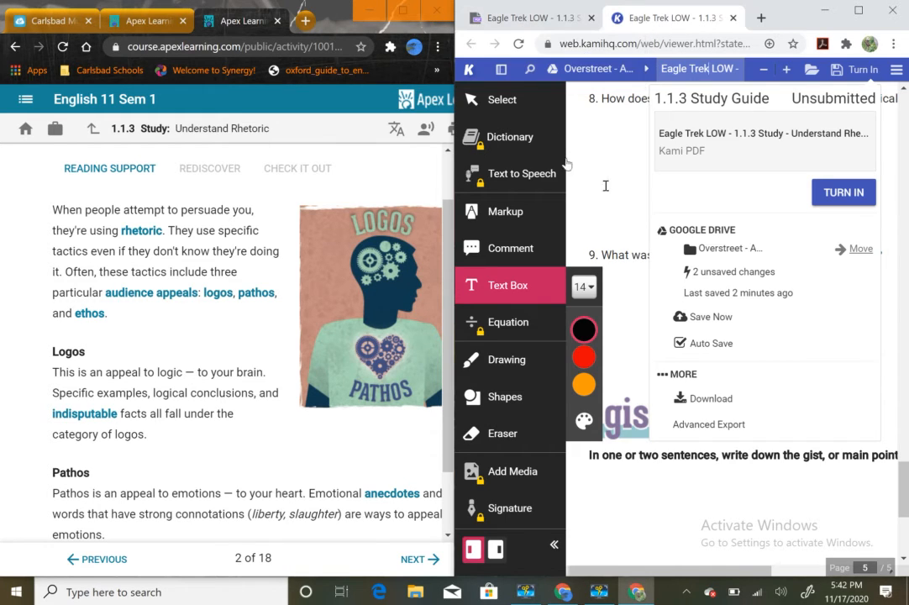
click(610, 185)
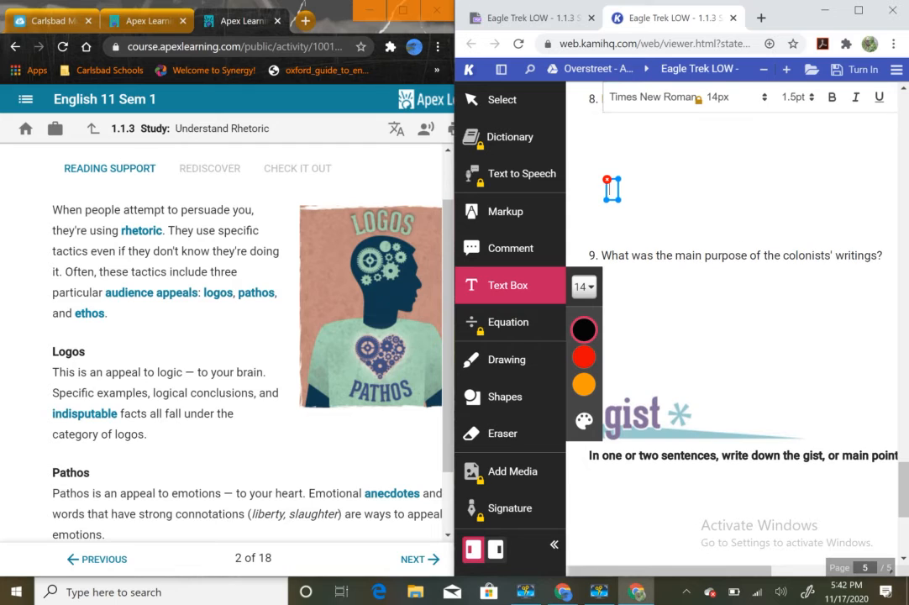
click(515, 23)
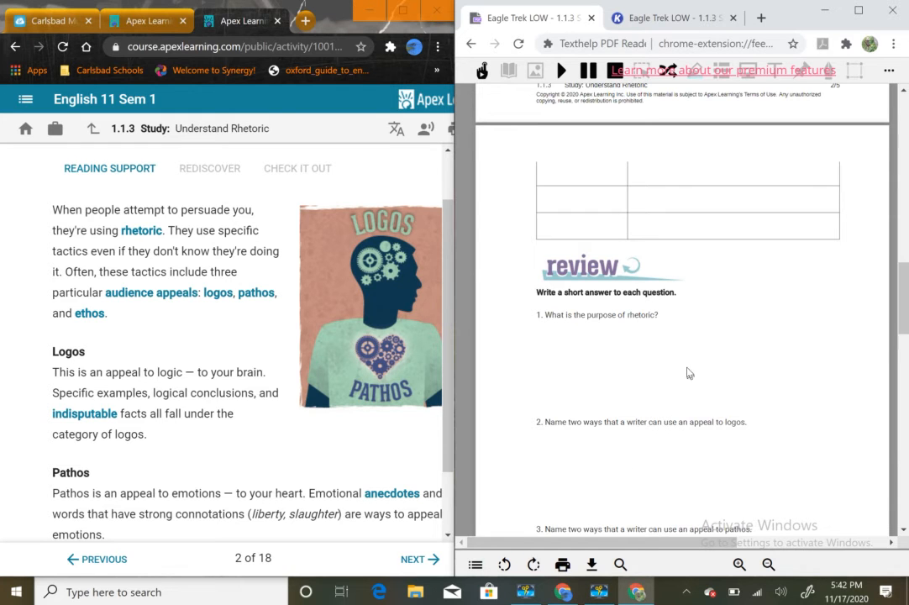
scroll(690, 372, down, 6)
scroll(795, 353, up, 2)
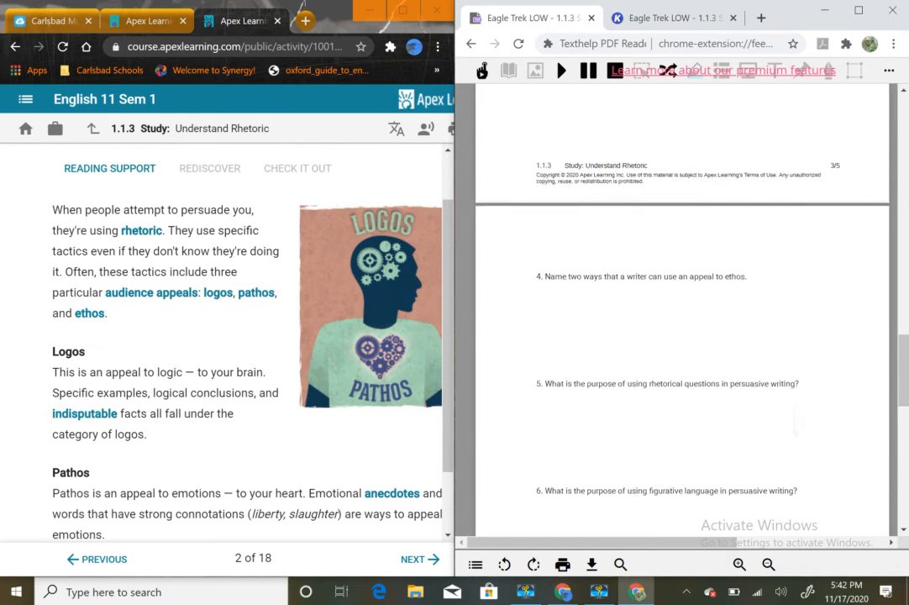
scroll(794, 353, down, 7)
scroll(794, 353, up, 1)
scroll(683, 319, up, 15)
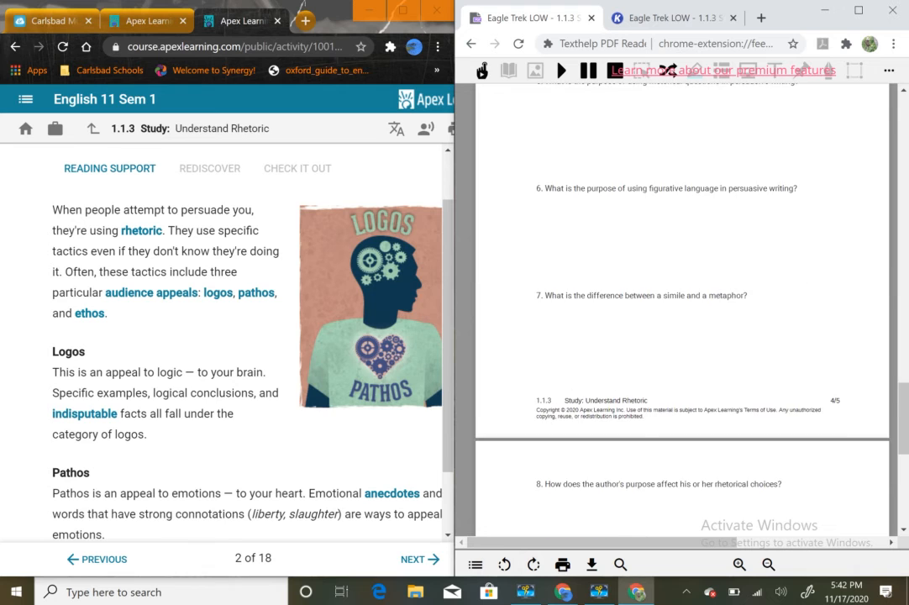
scroll(683, 319, up, 5)
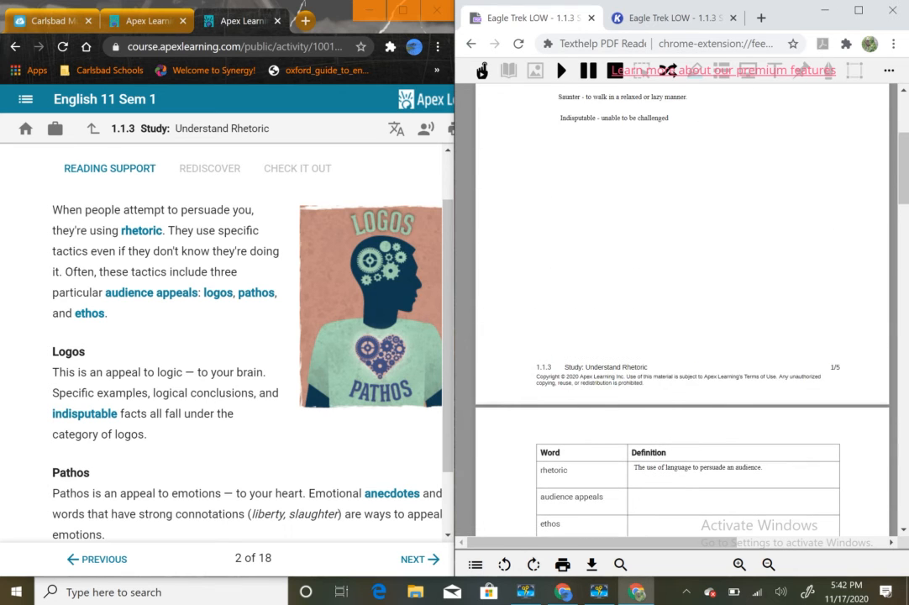
scroll(682, 319, down, 10)
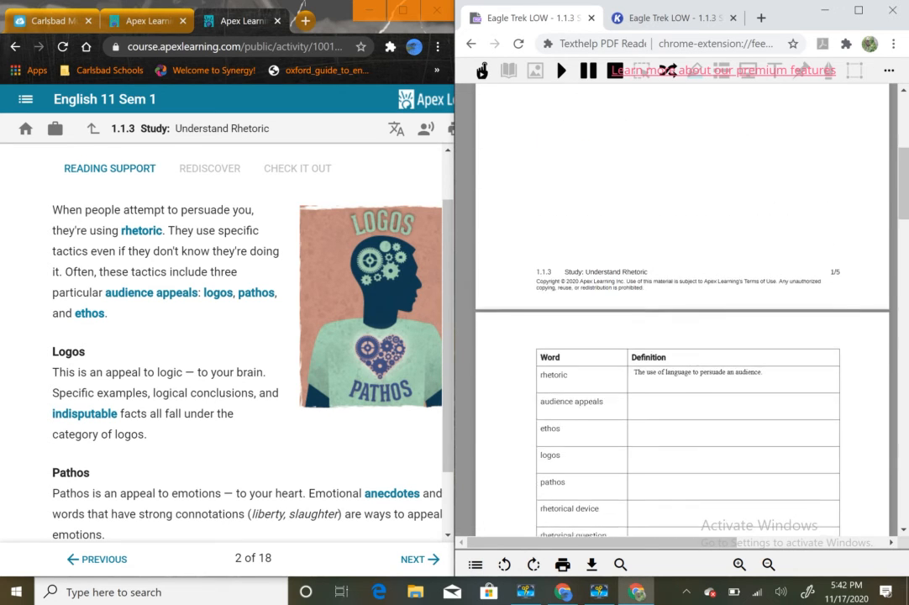
scroll(682, 319, down, 3)
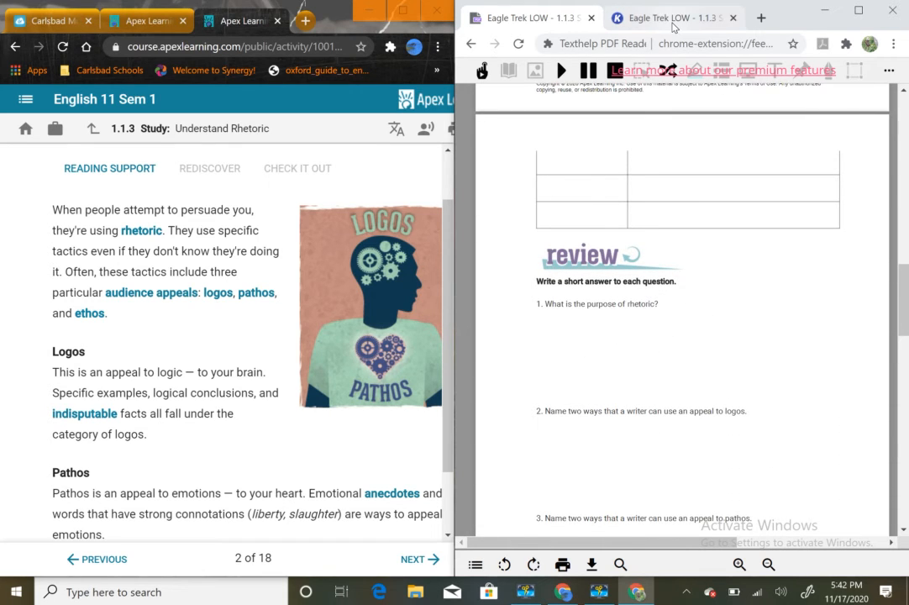
Step: Export all pages of the study guide from Kami to the computer as a PDF with all annotations, and open the exported file
click(672, 25)
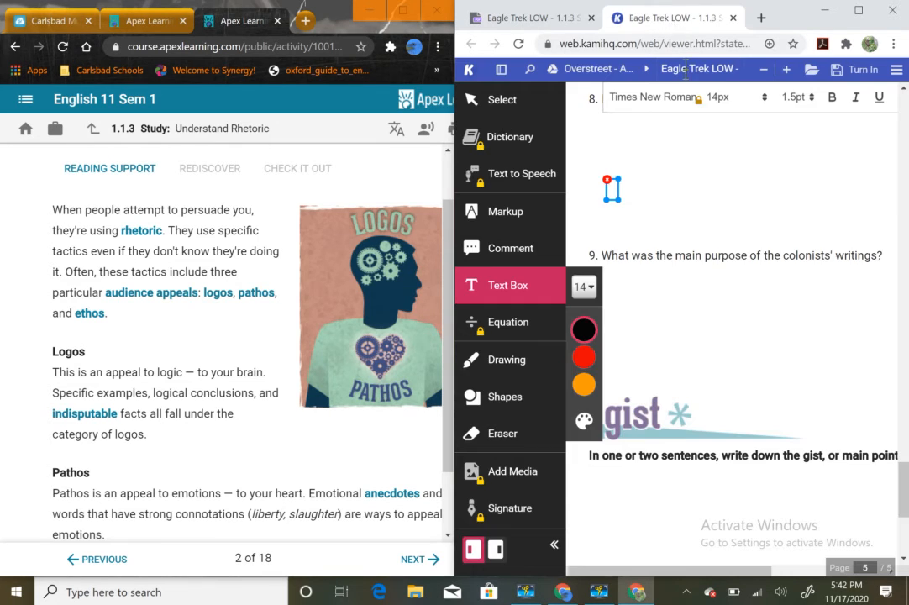
scroll(647, 148, up, 3)
scroll(642, 135, up, 2)
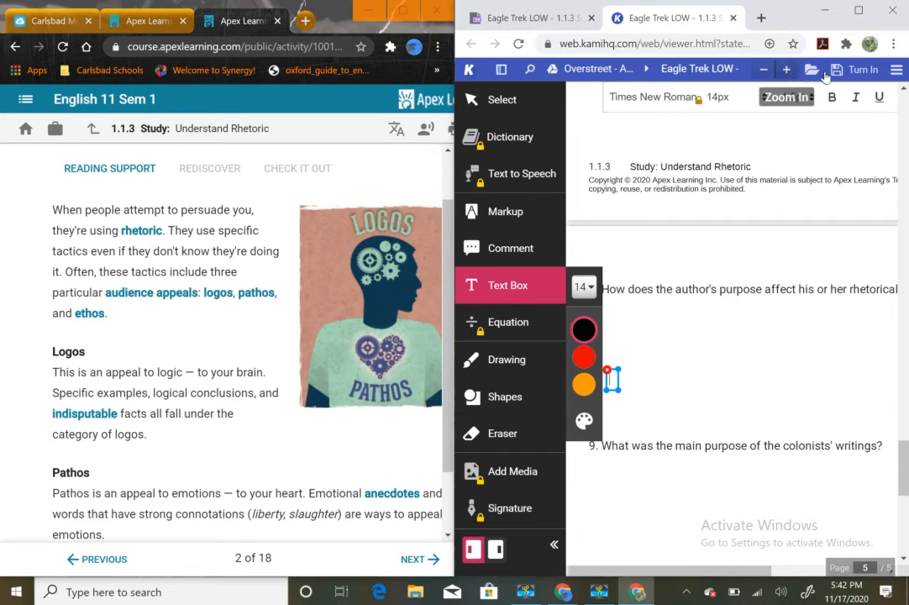
right_click(896, 77)
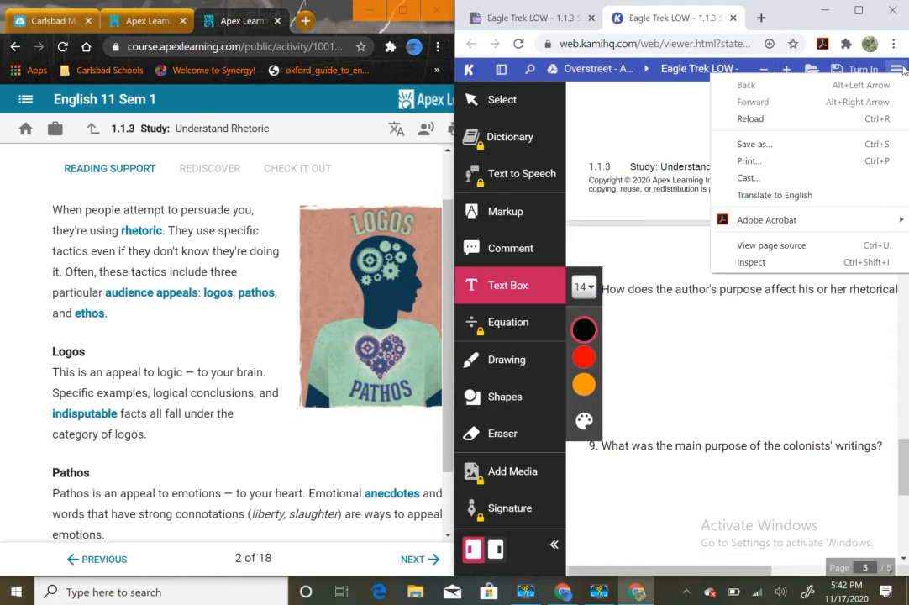
click(903, 71)
click(902, 72)
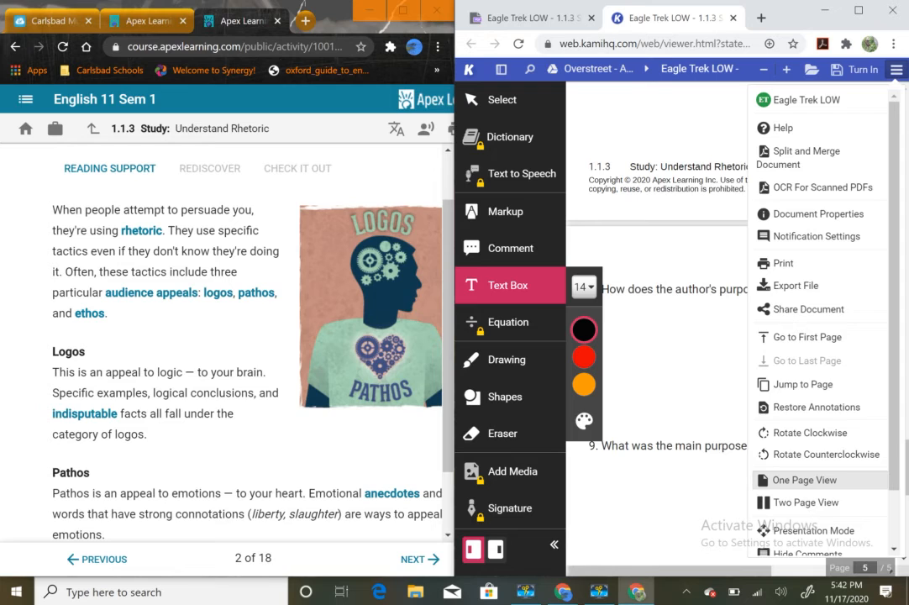
scroll(819, 336, down, 2)
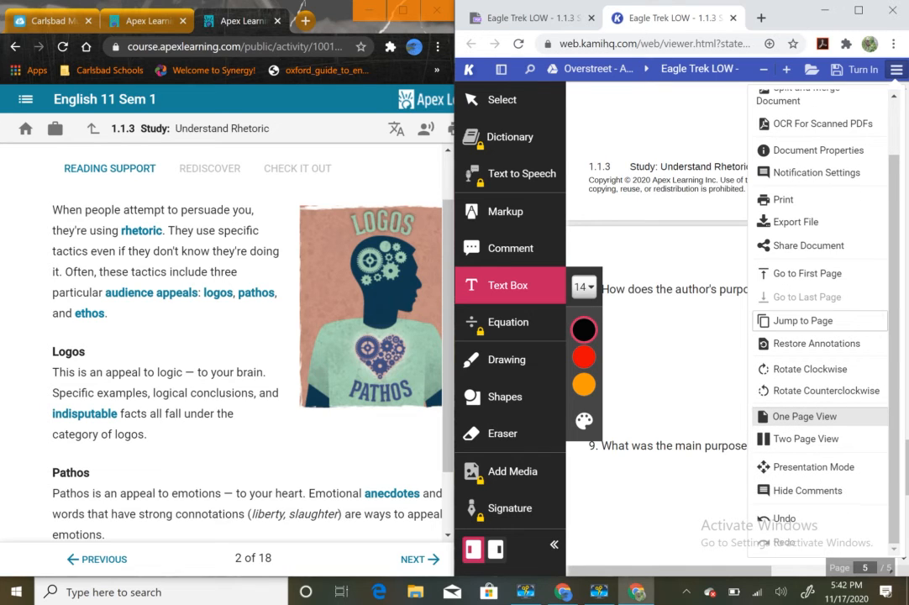
scroll(814, 319, up, 2)
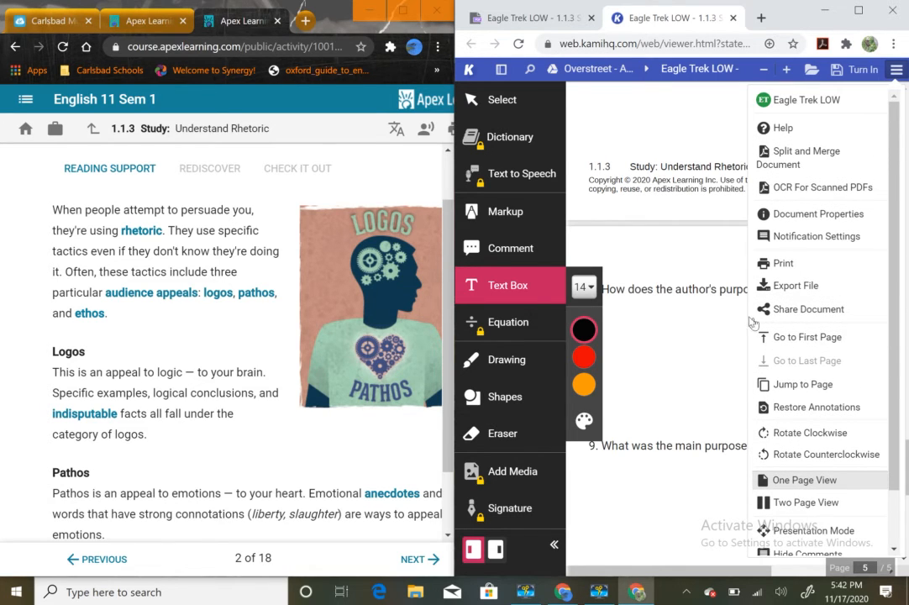
click(808, 286)
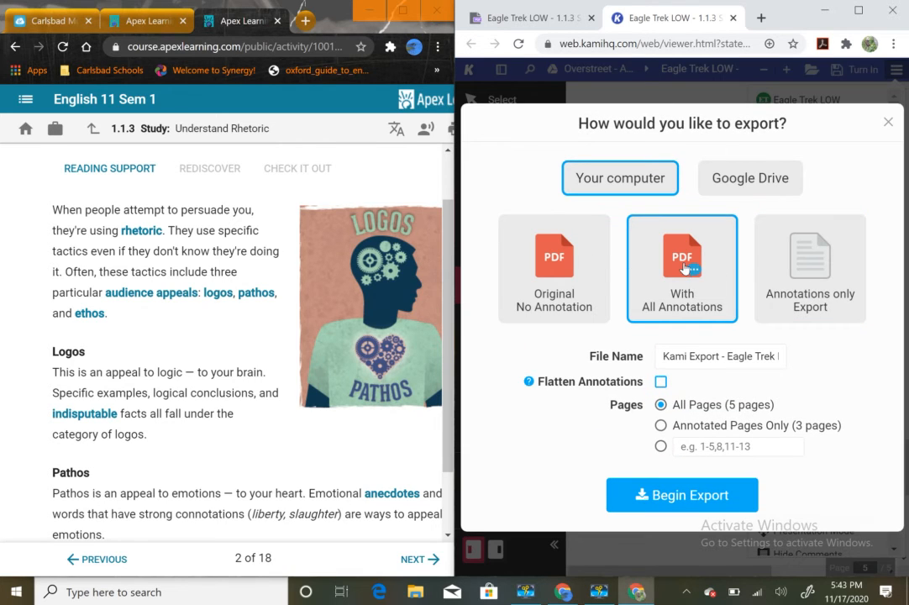
click(679, 498)
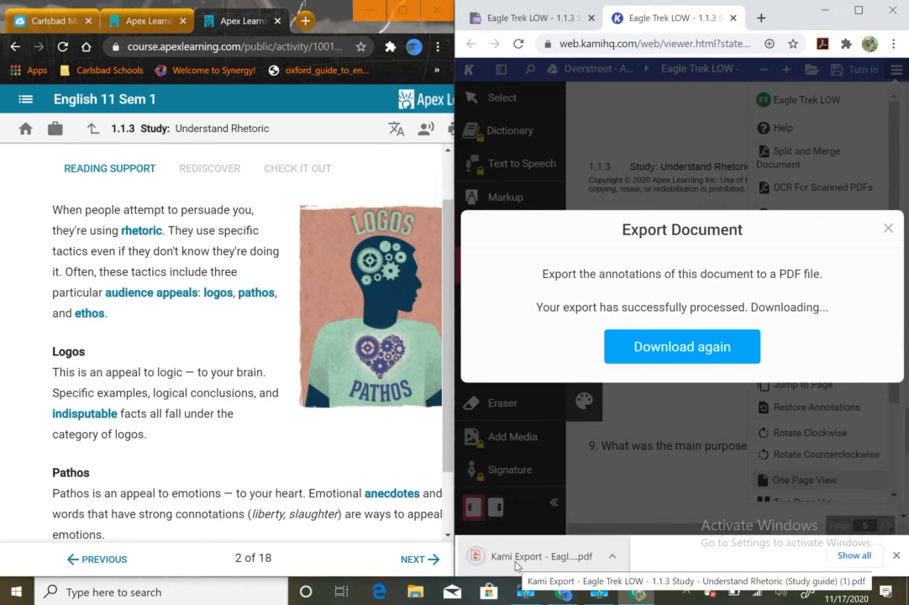
click(516, 565)
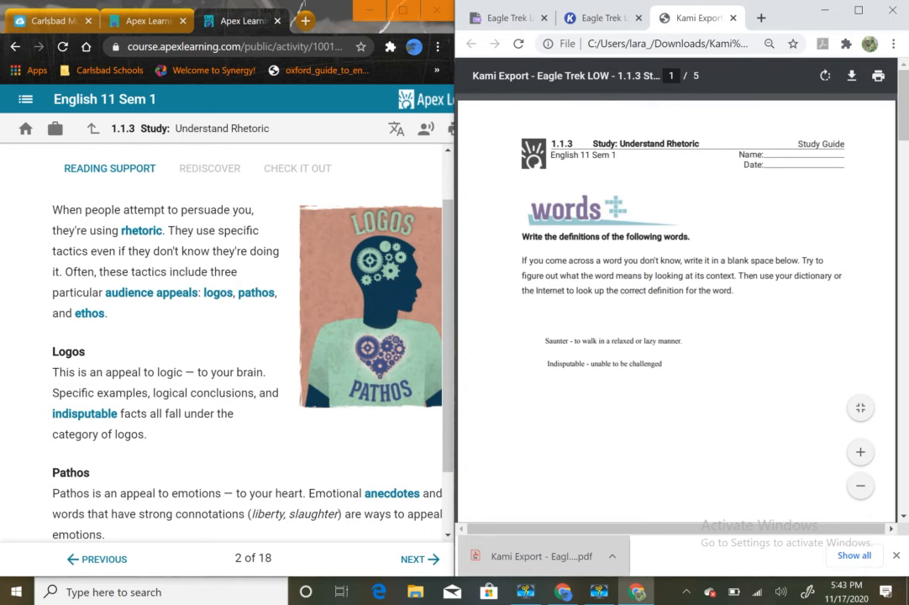
Step: Reload the PDF attached to the assignment and check the answers under review question 1
click(491, 18)
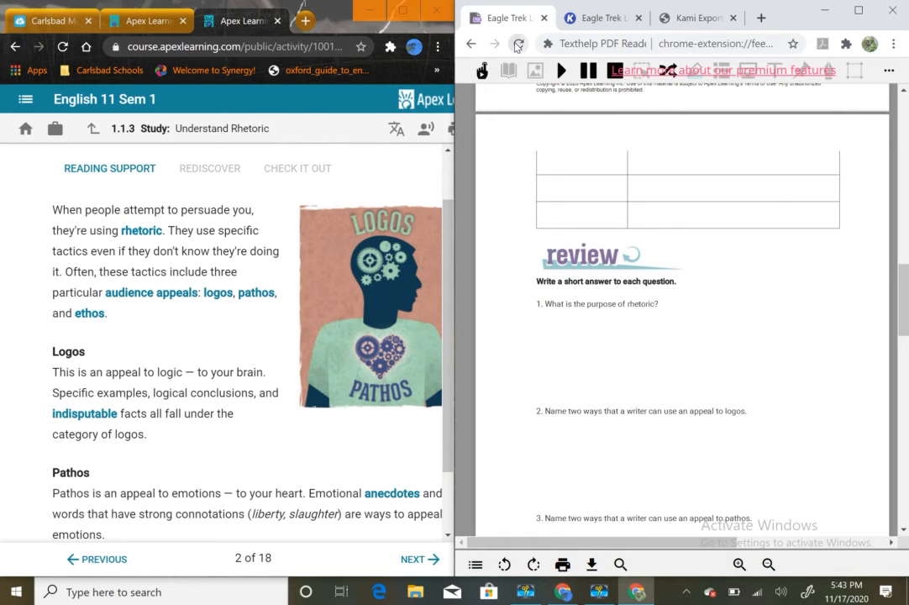
click(518, 44)
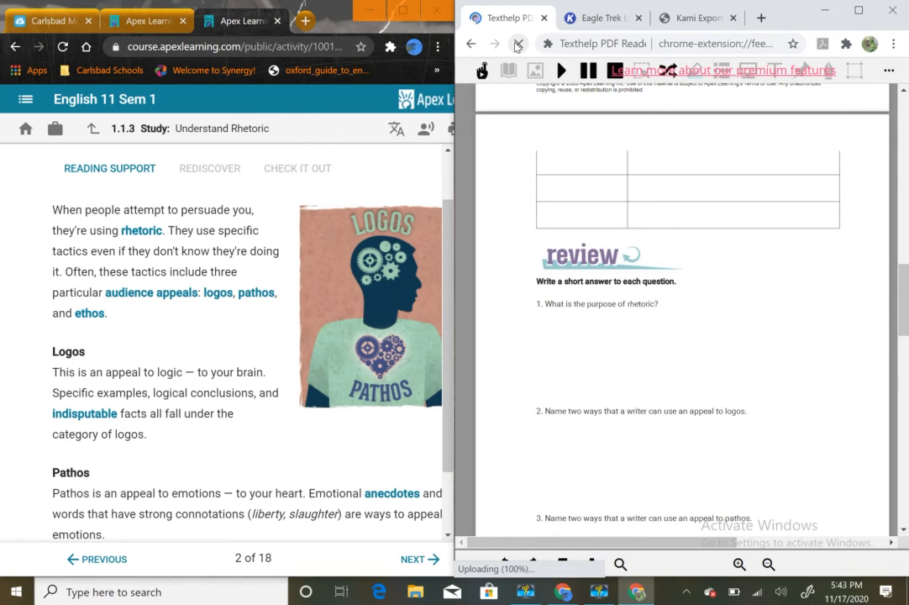
right_click(589, 17)
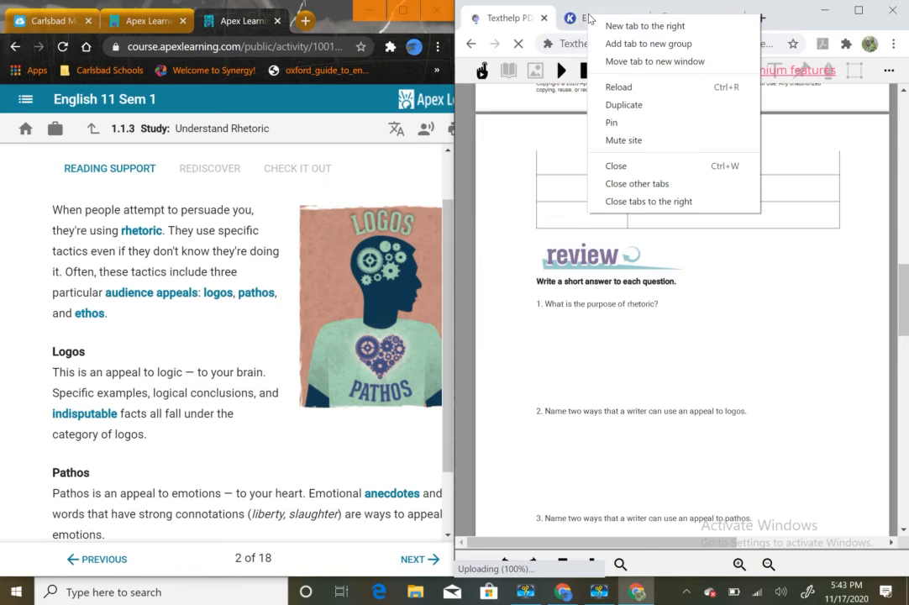
click(498, 21)
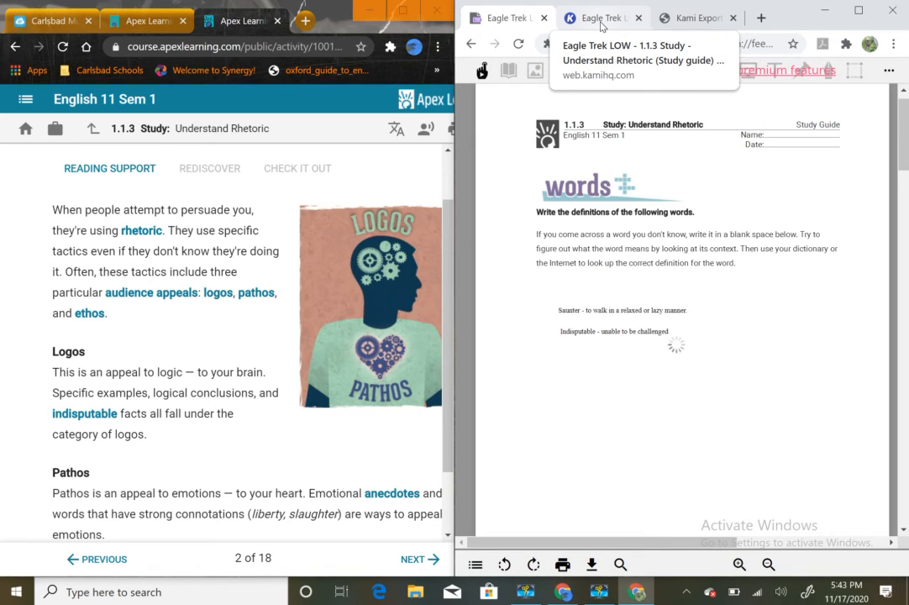
click(602, 20)
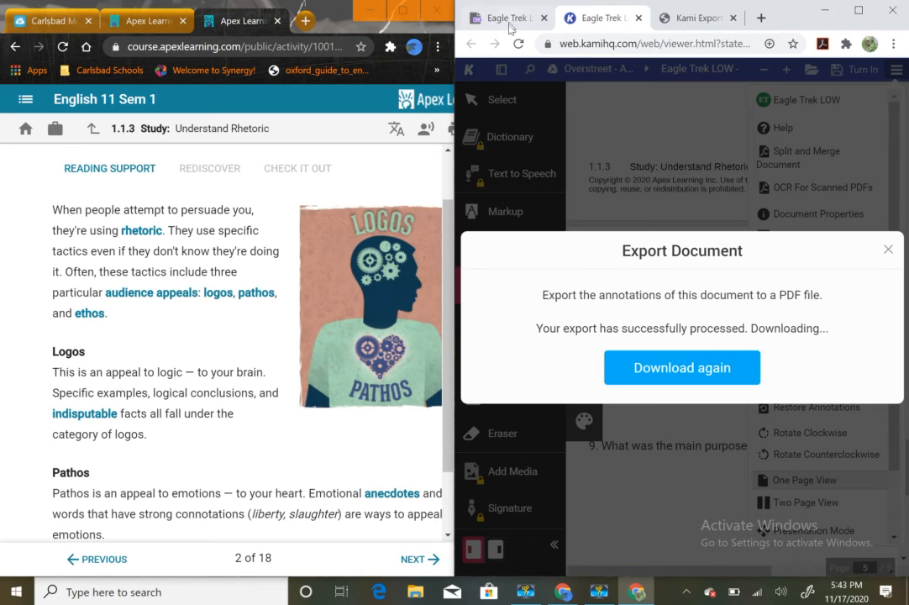
click(508, 21)
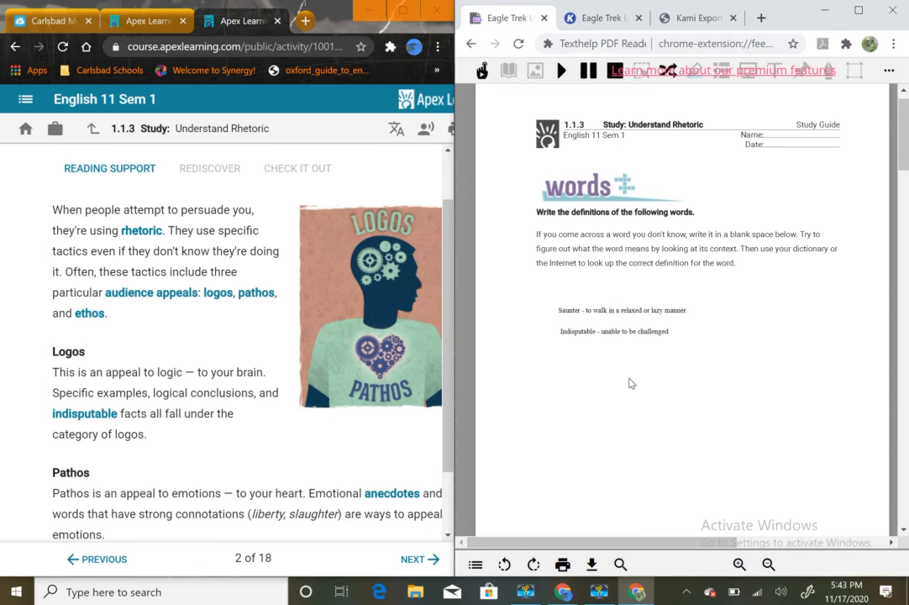
scroll(672, 294, down, 2)
scroll(680, 310, down, 10)
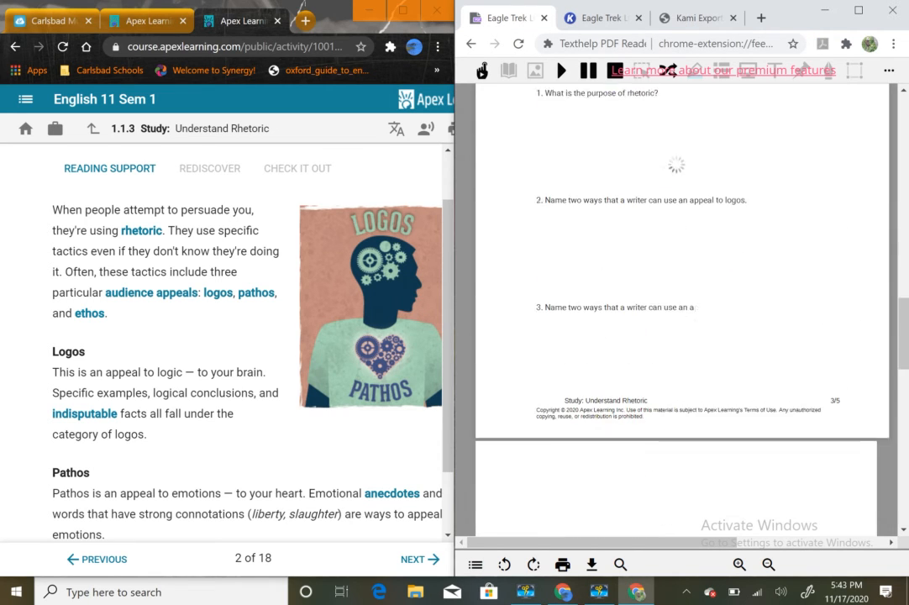
scroll(681, 311, up, 5)
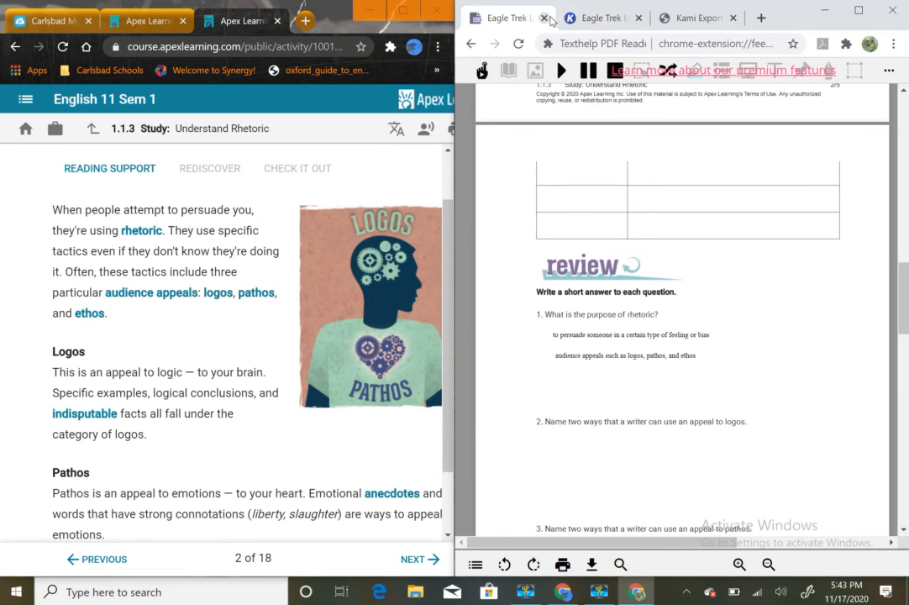
Step: Close the Kami and exported PDF tabs and return to the 1.1.3 Study Guide assignment page in Google Classroom
click(638, 18)
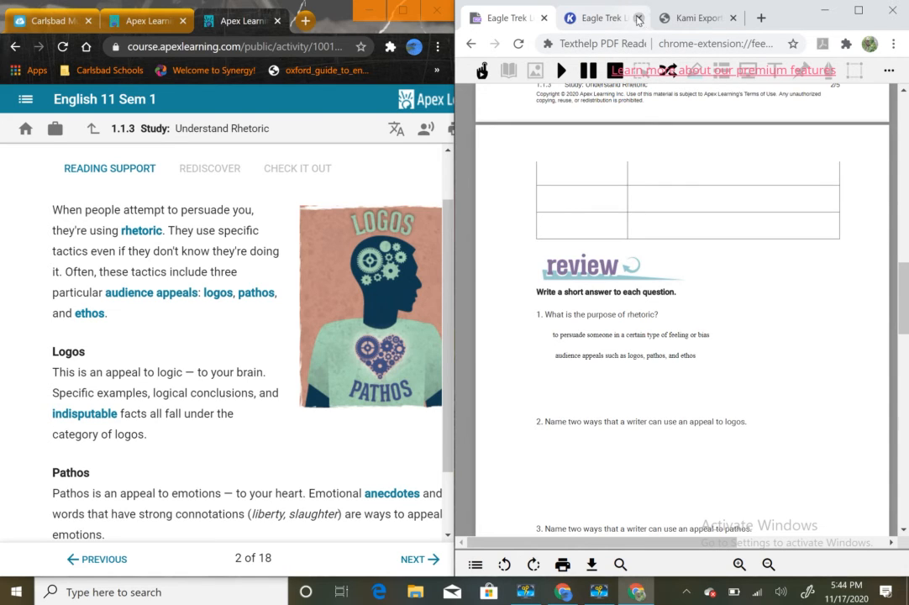
click(638, 18)
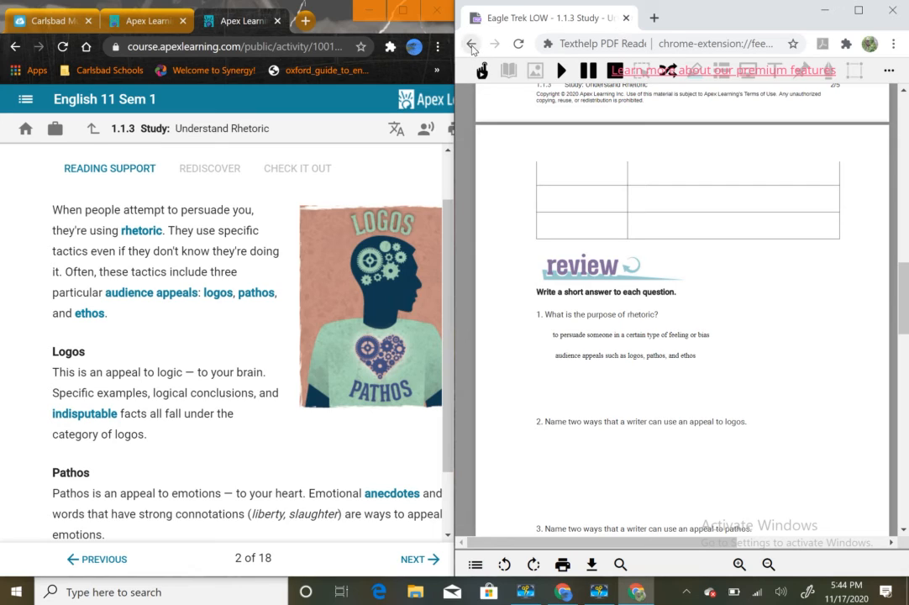
click(472, 49)
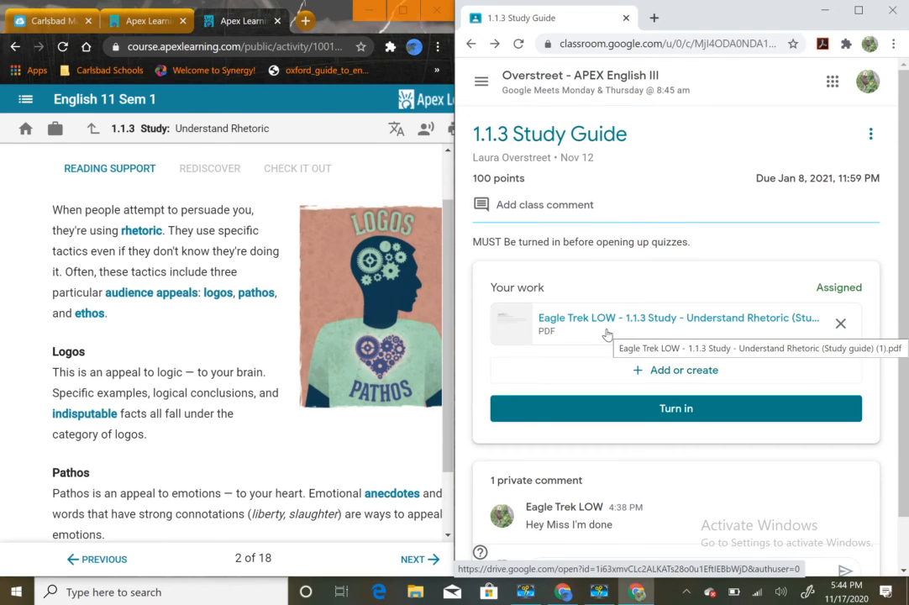
Step: Open the study guide PDF attached to the assignment, check the review answers, and return to the assignment page
right_click(607, 335)
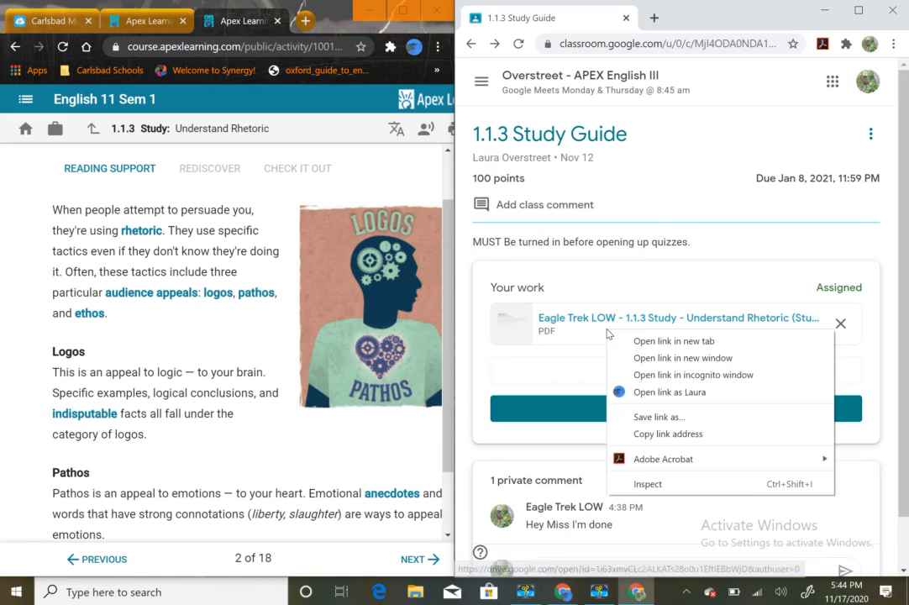
right_click(553, 335)
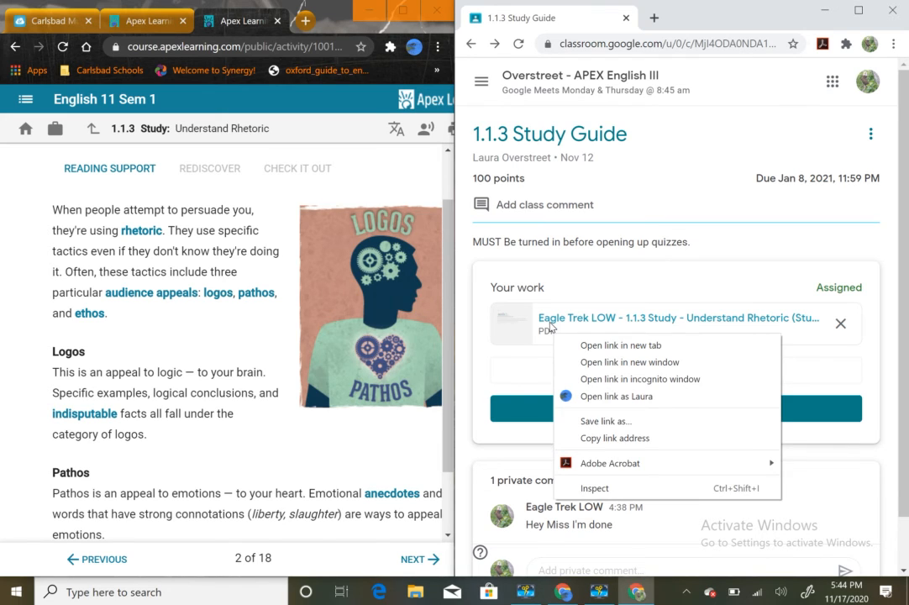
click(545, 324)
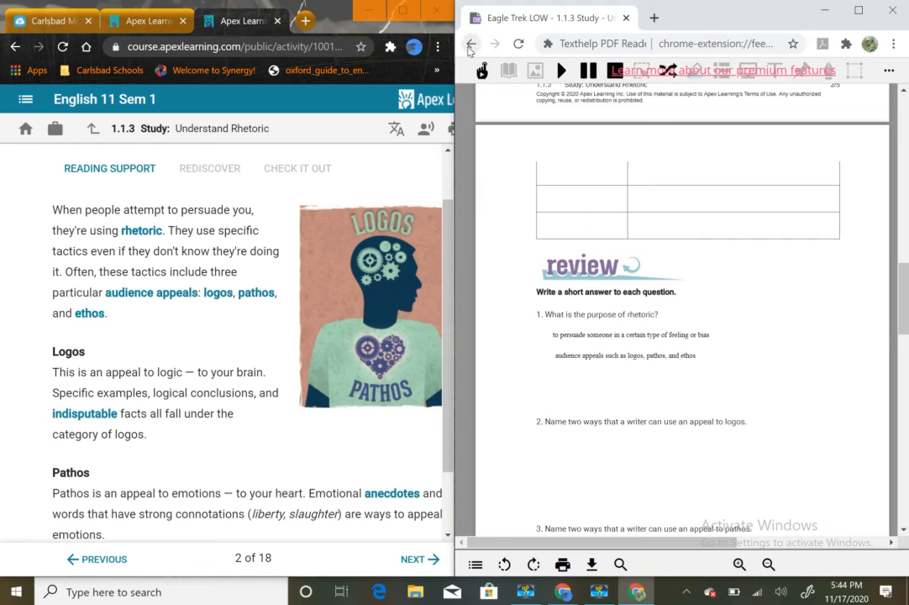
right_click(470, 49)
click(471, 49)
click(470, 48)
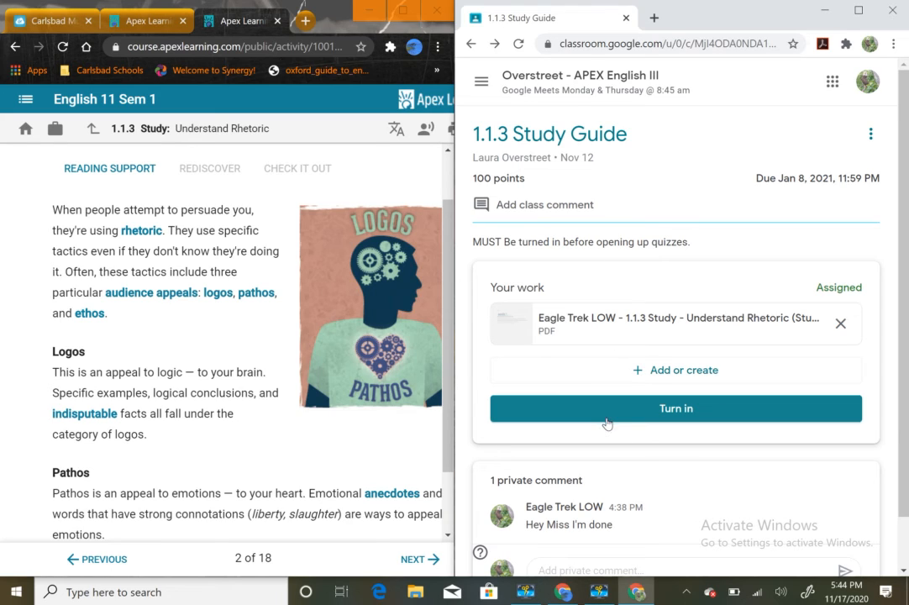
Step: Upload the image b05p 09929 from the Pictures 2019-07 folder to the assignment and turn in the 1.1.3 Study Guide with both attachments
click(620, 378)
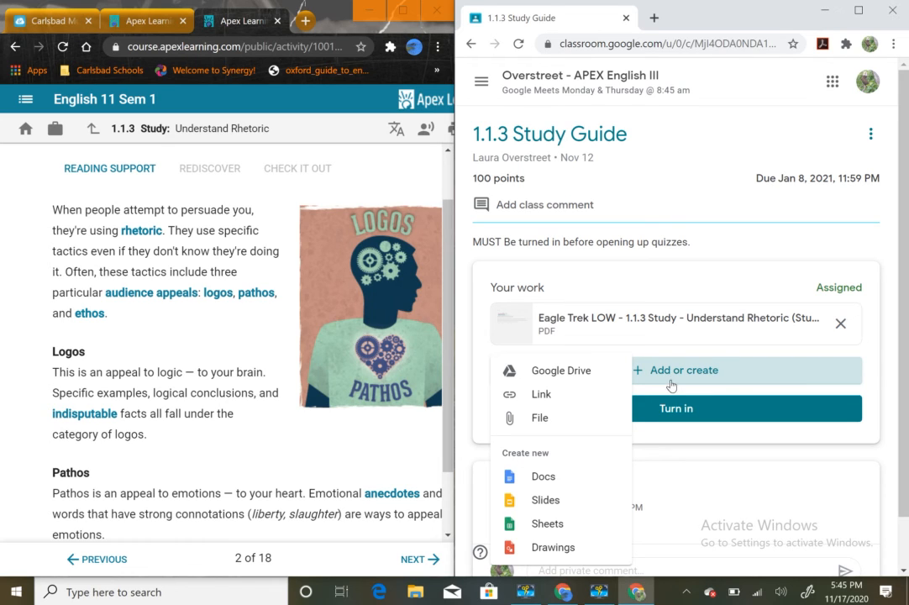
click(544, 422)
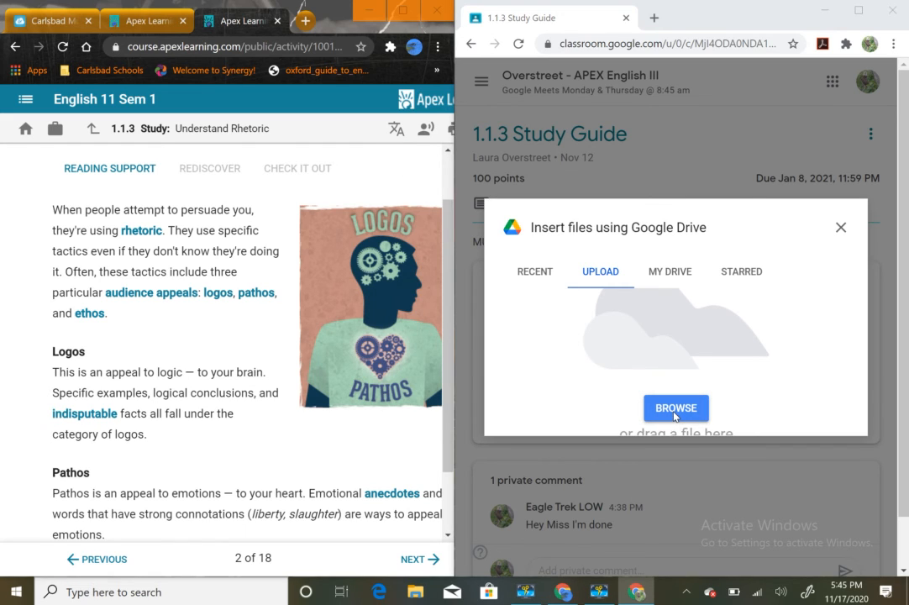
click(675, 410)
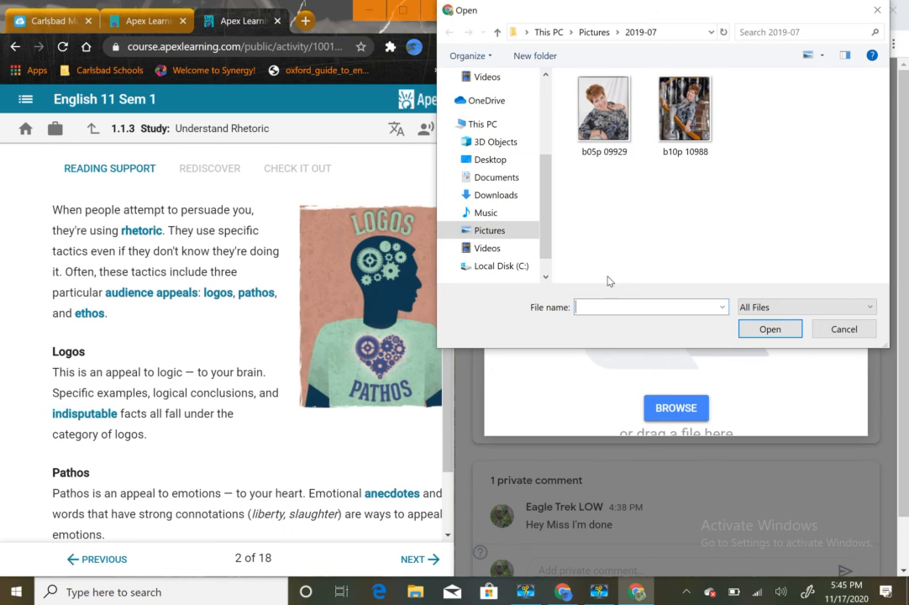
click(617, 139)
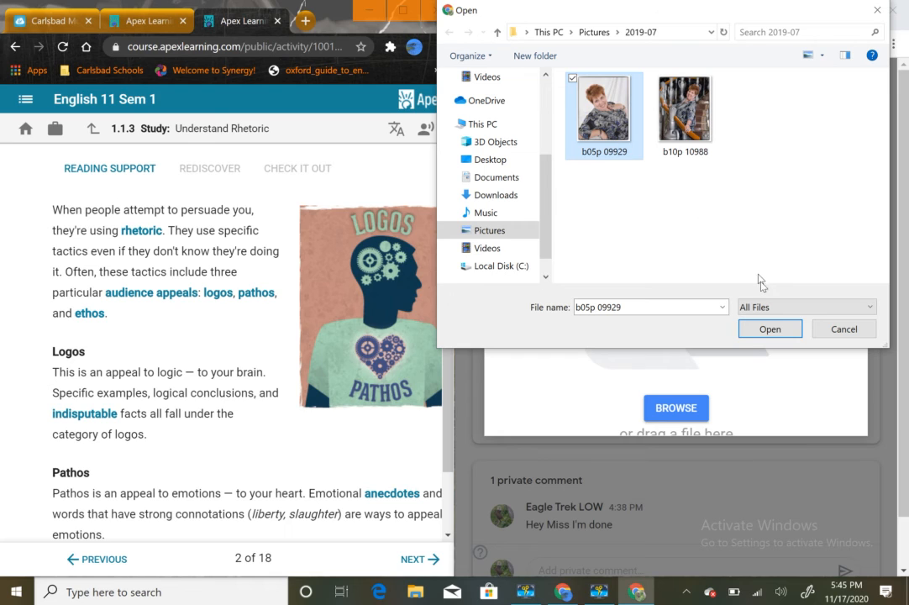
click(772, 331)
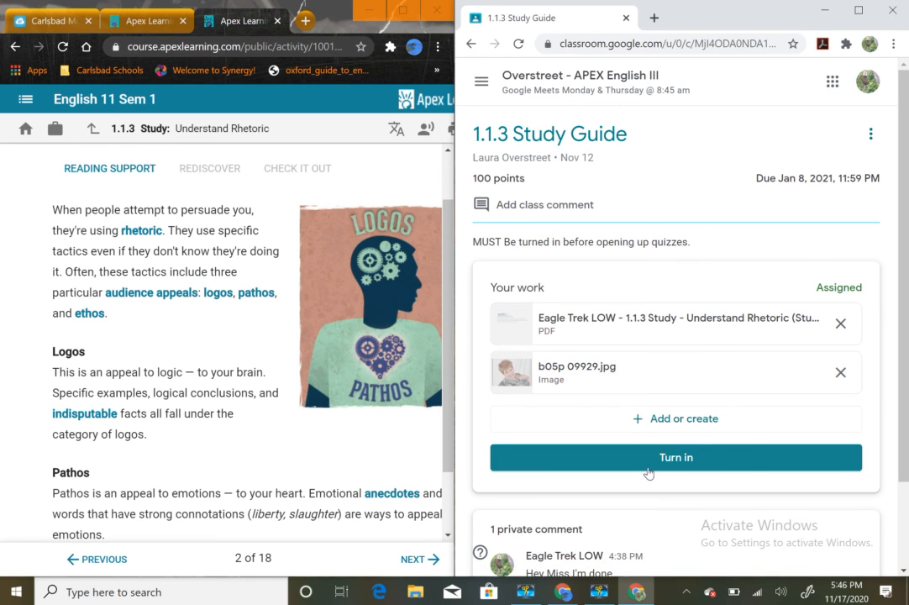
click(648, 473)
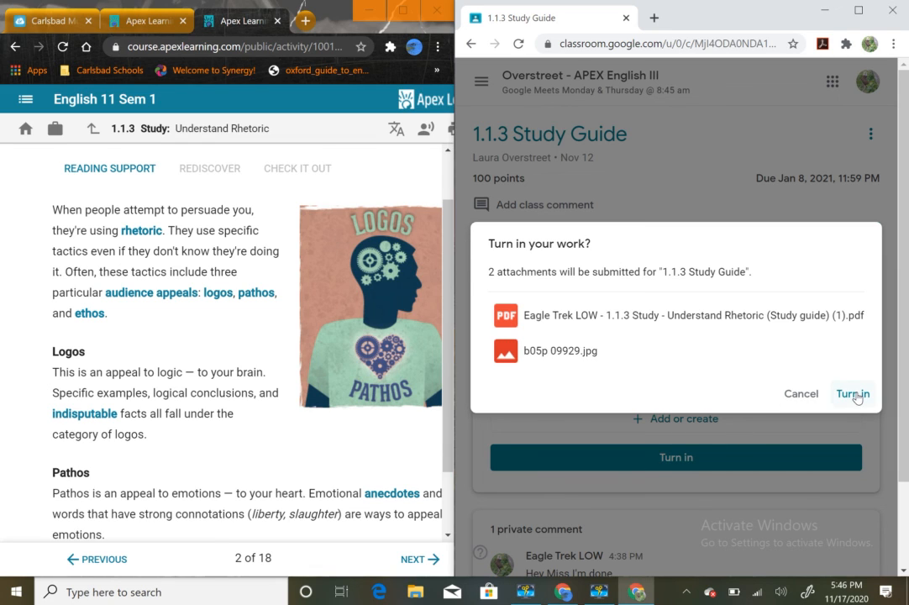
click(854, 394)
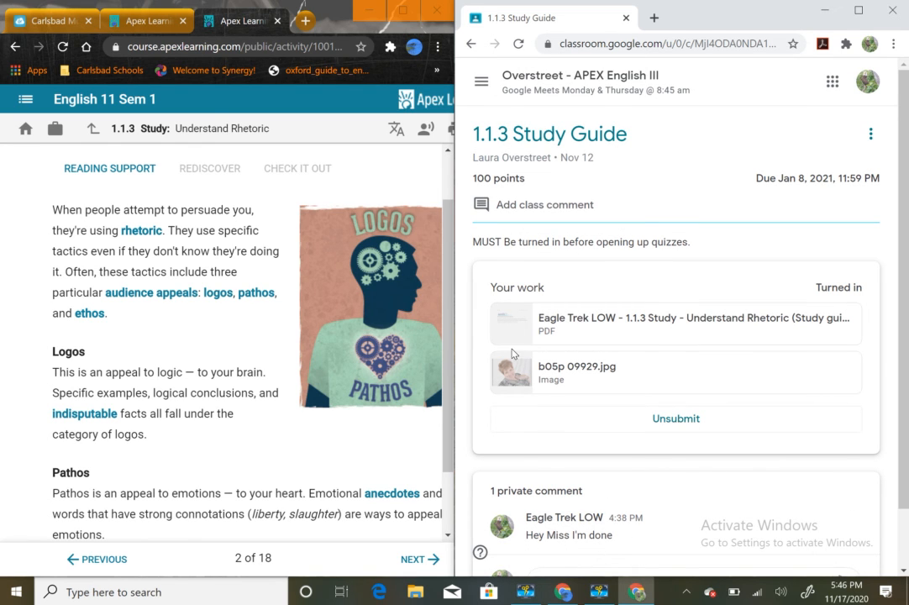
Step: Open a new tab in the Apex Learning browser window, close the Google Classroom window, and maximize the remaining browser window
click(306, 21)
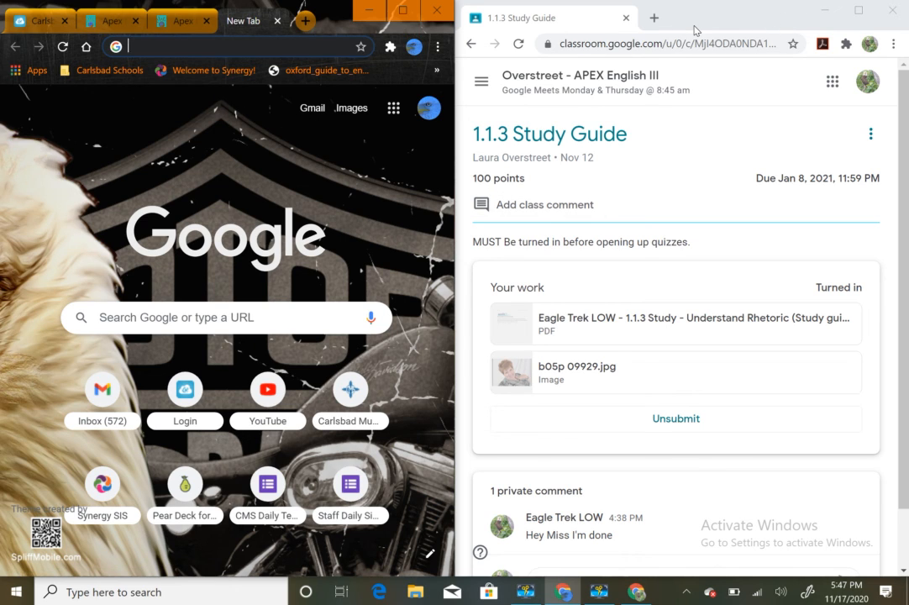
click(892, 11)
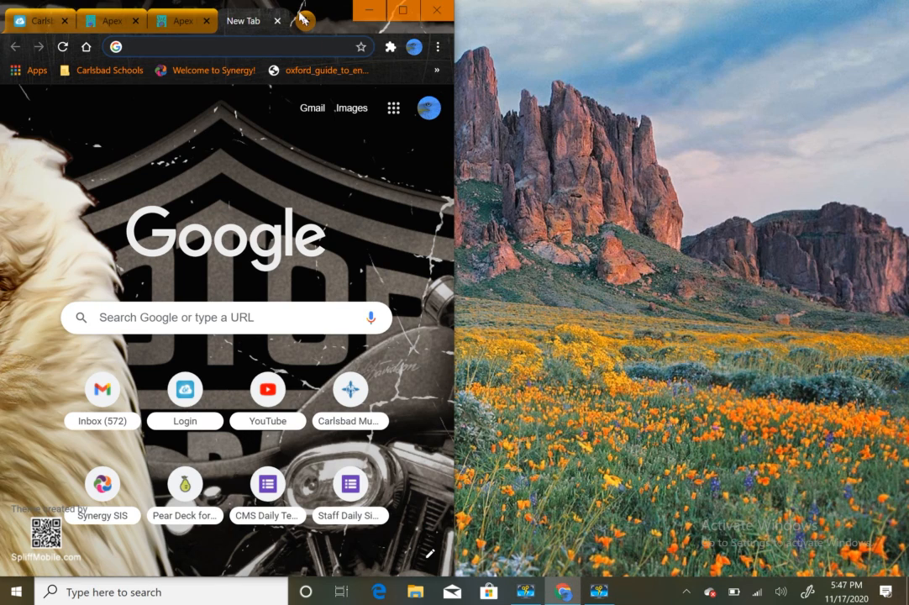
click(402, 10)
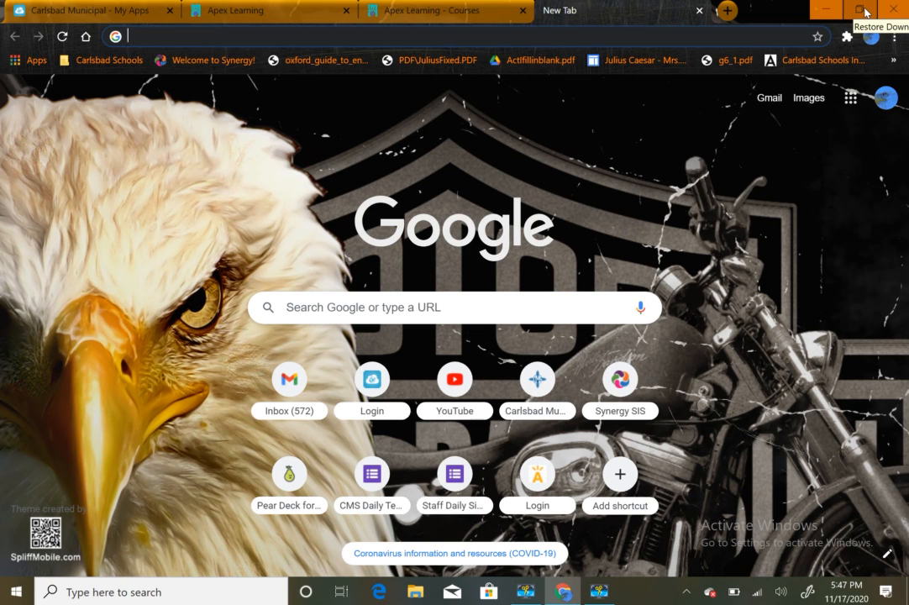
click(865, 12)
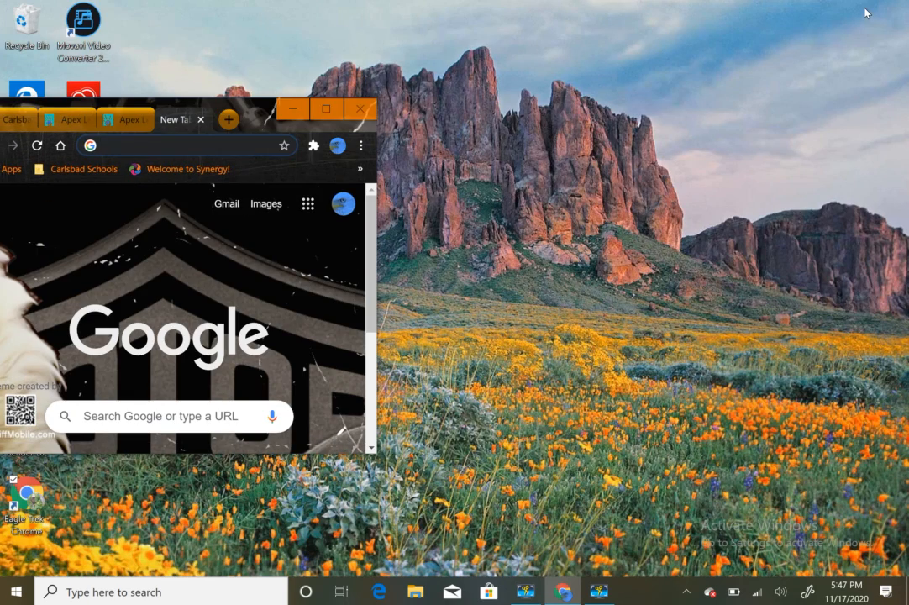
click(326, 109)
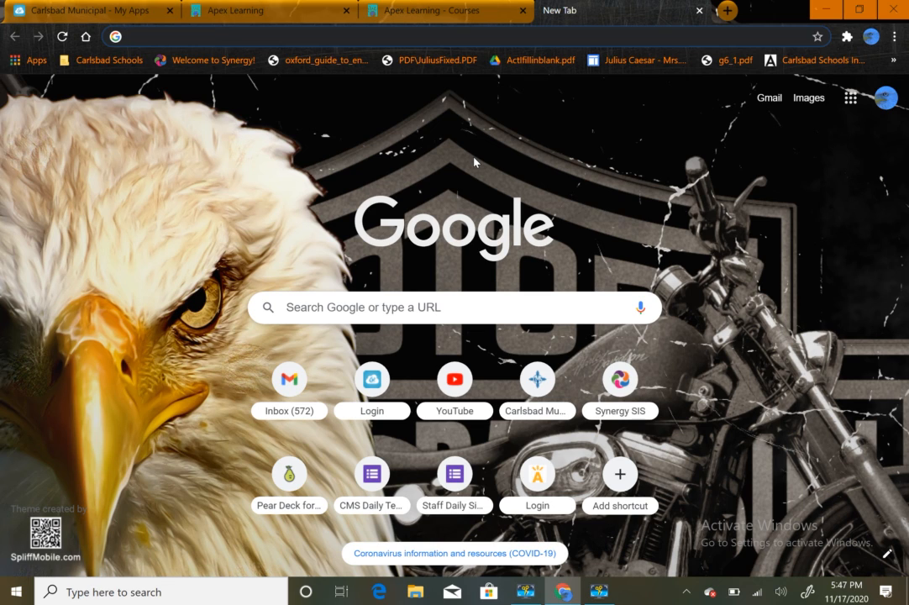
click(613, 593)
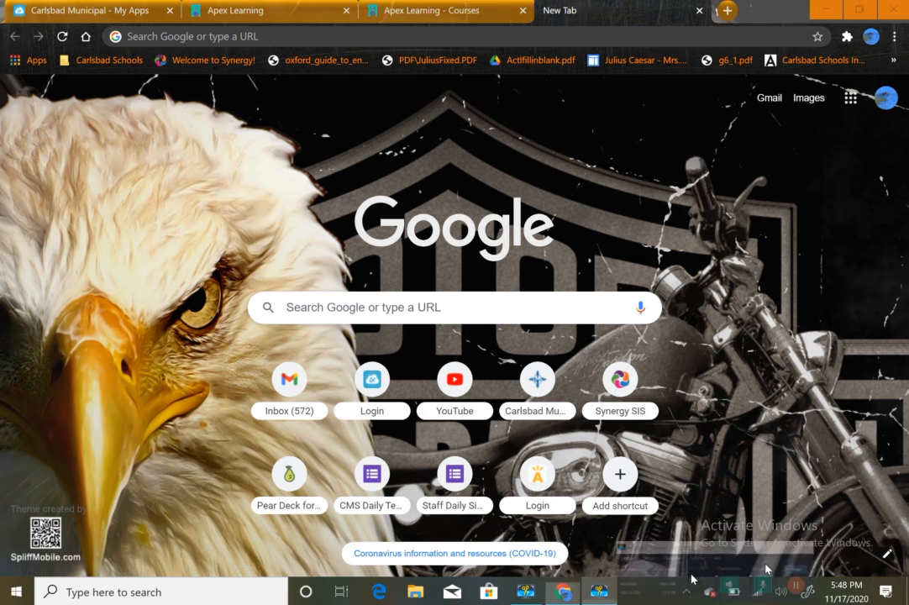